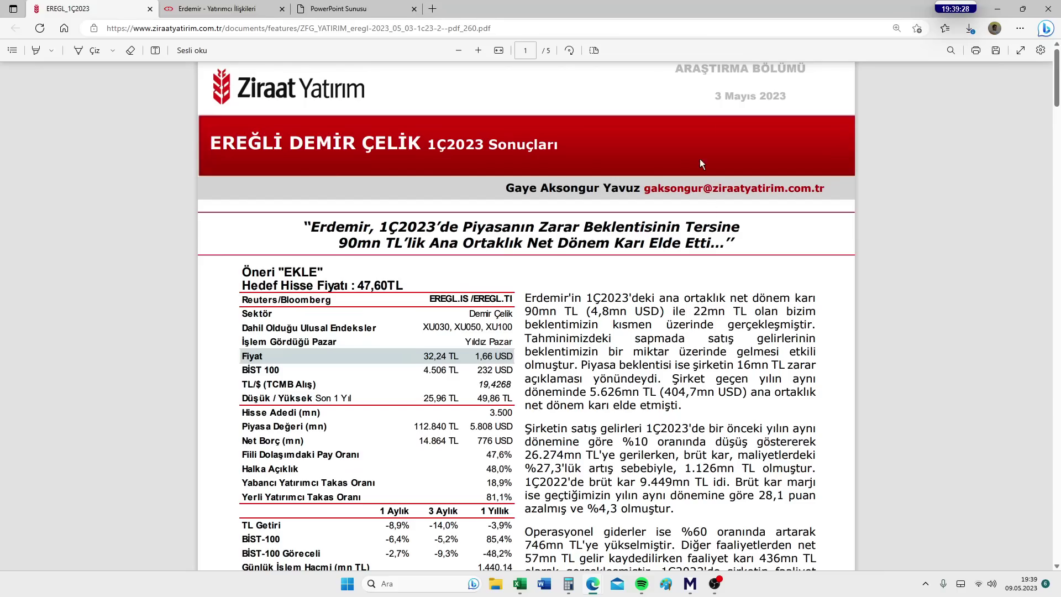
- Review the date and summary figures of Ziraat Yatırım's EREGL 1Ç2023 results report
drag(716, 95, 774, 96)
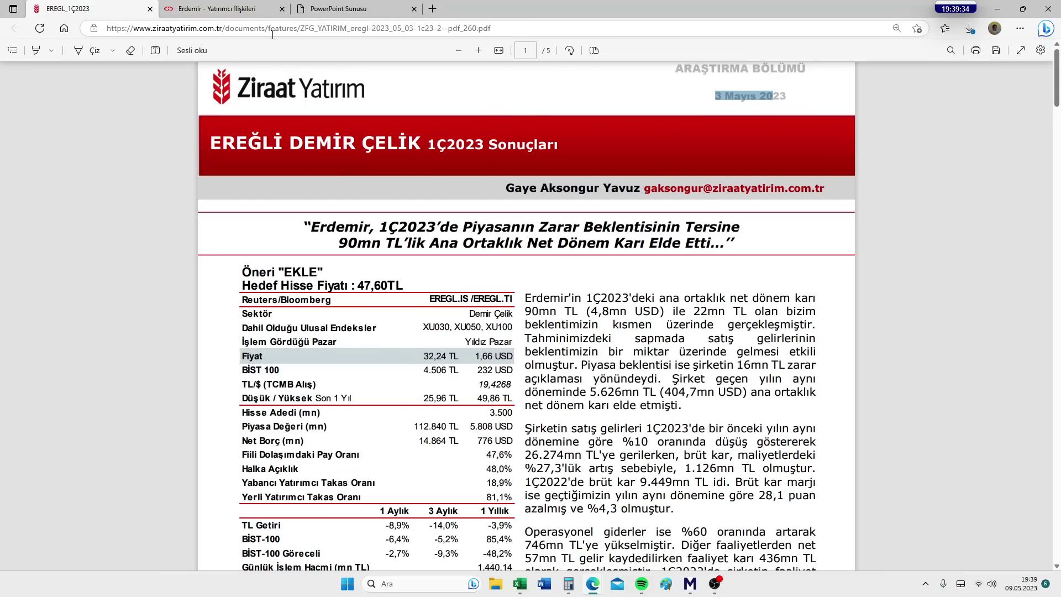
click(504, 164)
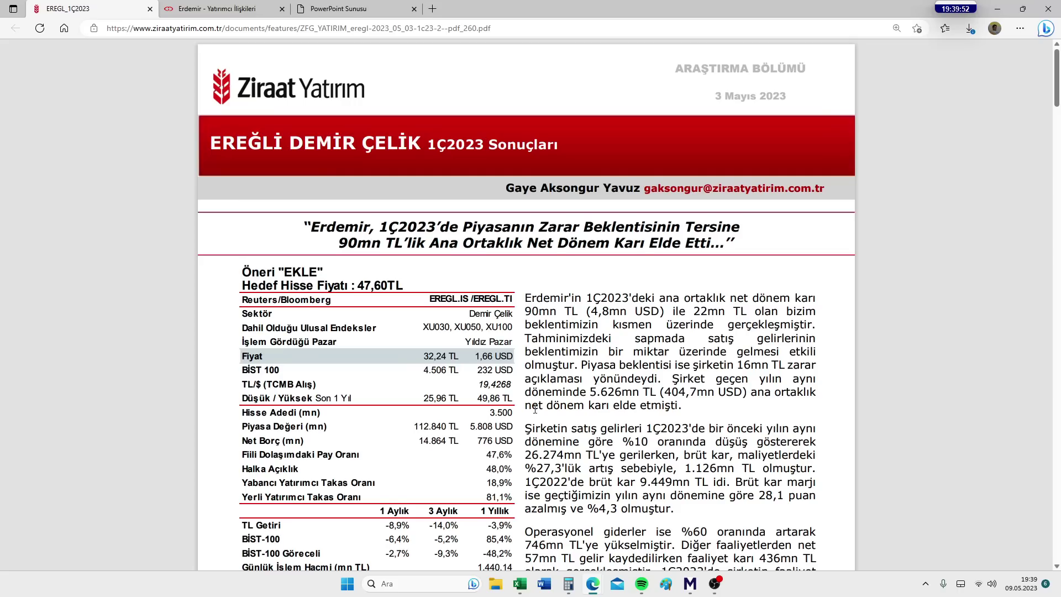
scroll(535, 409, down, 3)
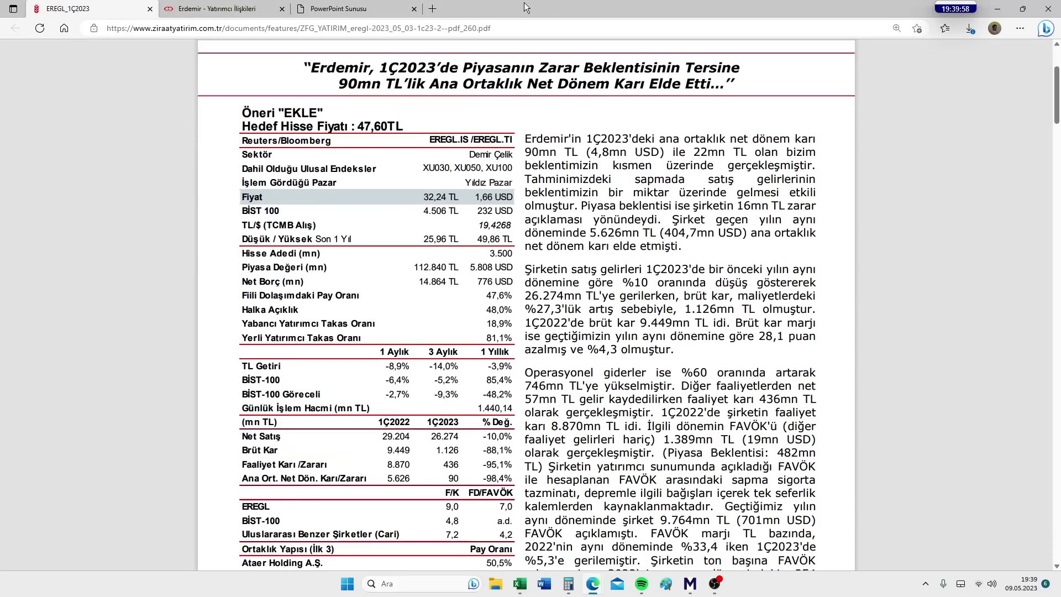
drag(522, 6, 1060, 7)
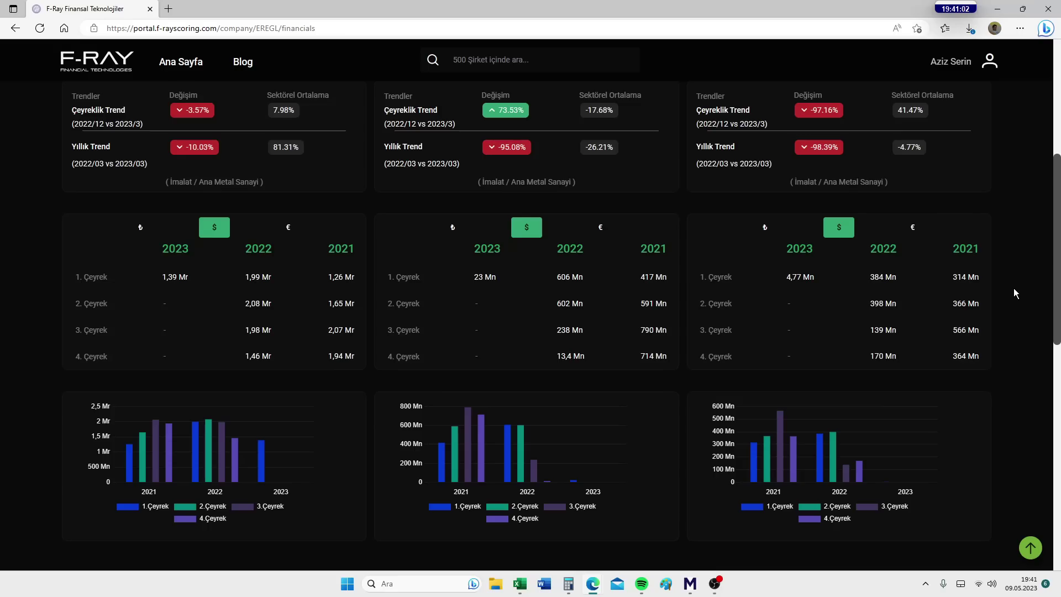
- Switch to the ÖRNEK workbook in Excel and look at the empty cells beside the ÖSKM figures
mouse_move(823, 461)
mouse_move(520, 587)
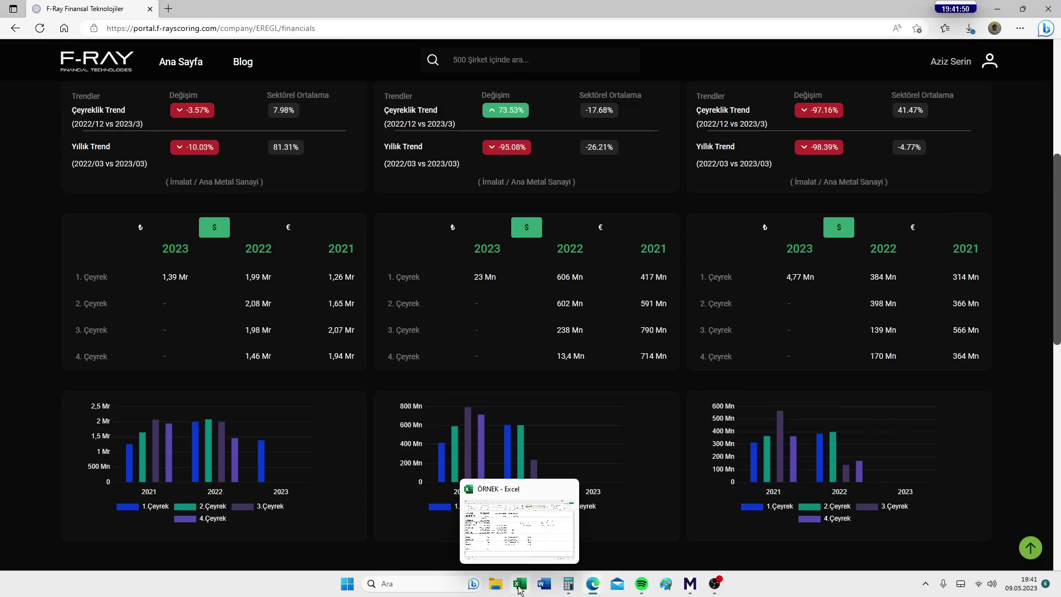
click(504, 525)
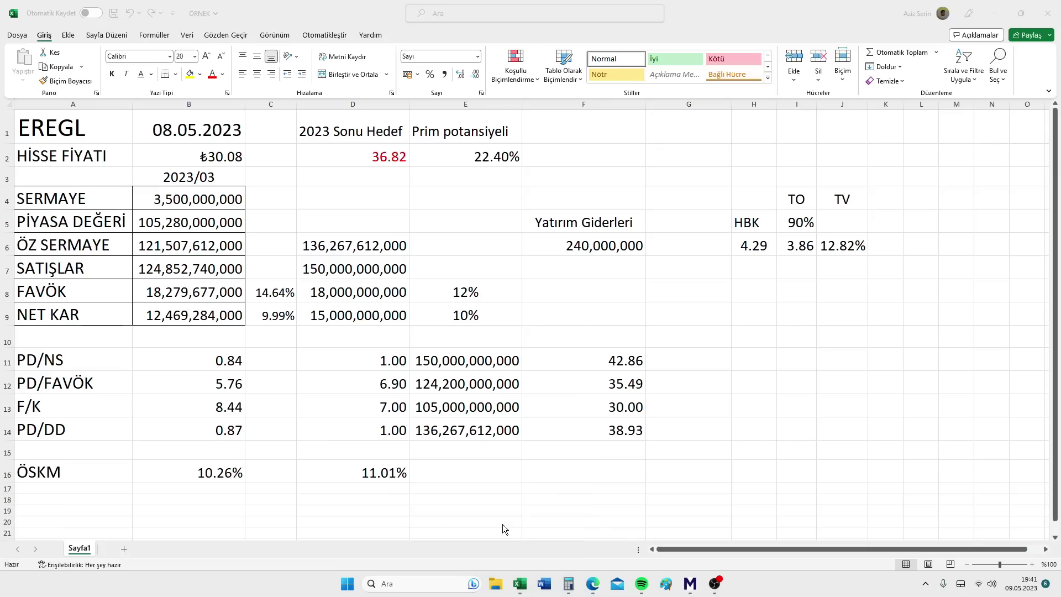
click(552, 468)
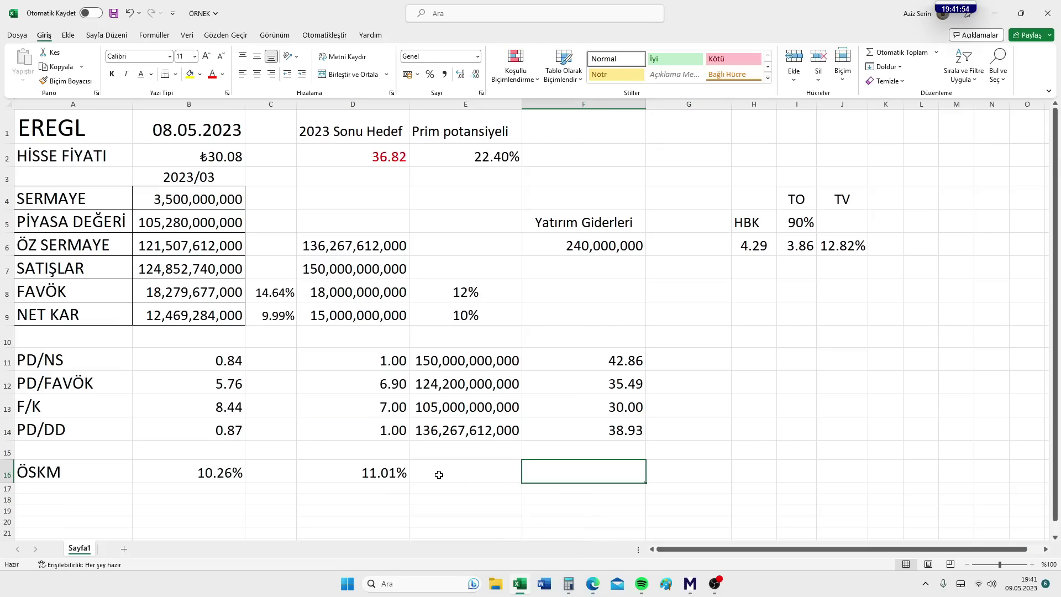
click(440, 475)
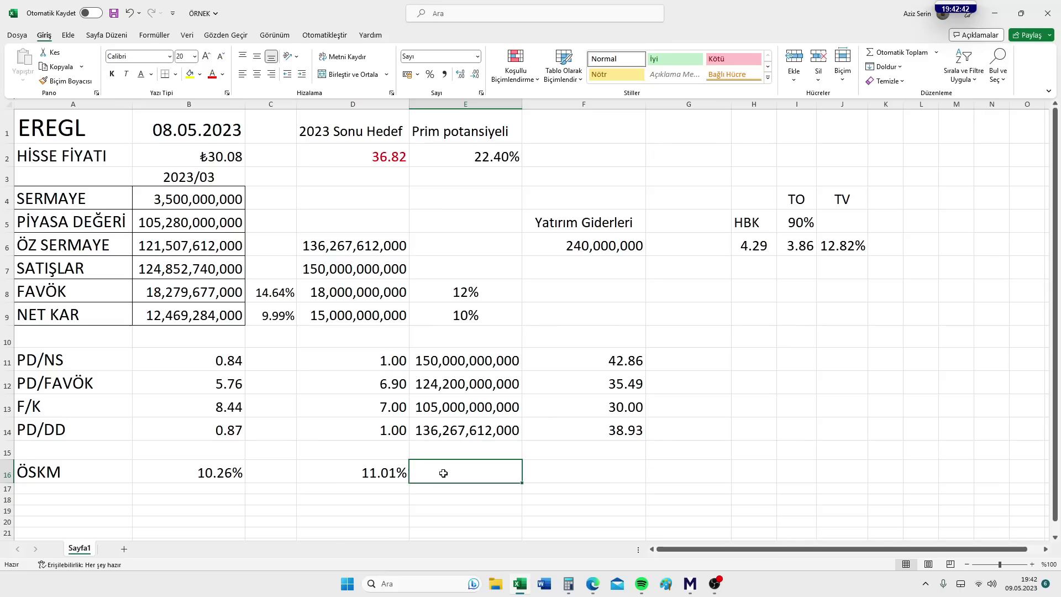
- Change the date beside the EREGL heading in cell B1 to 09.05.2023
click(167, 199)
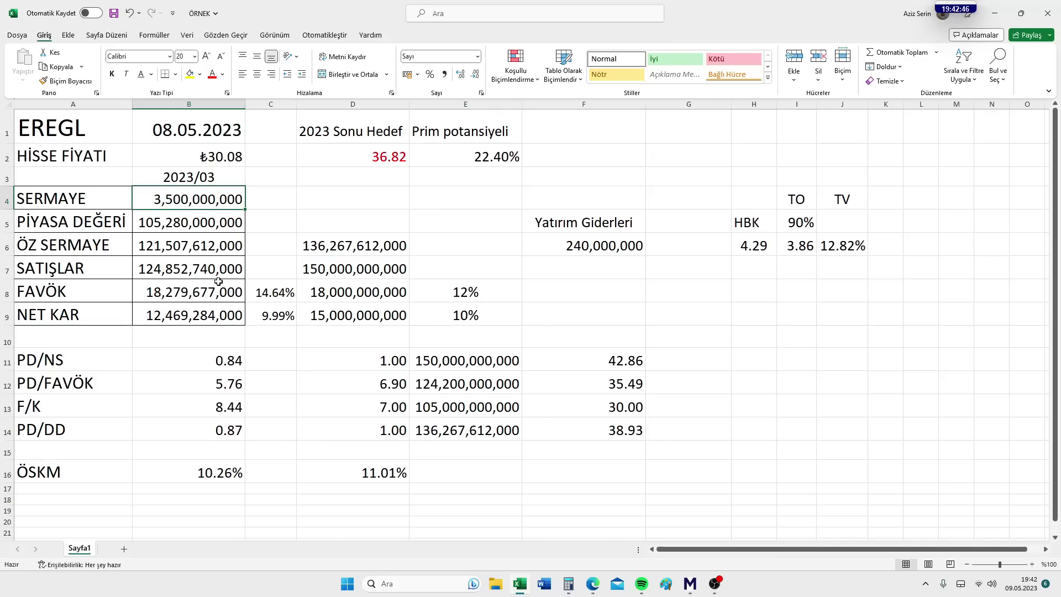
double_click(171, 131)
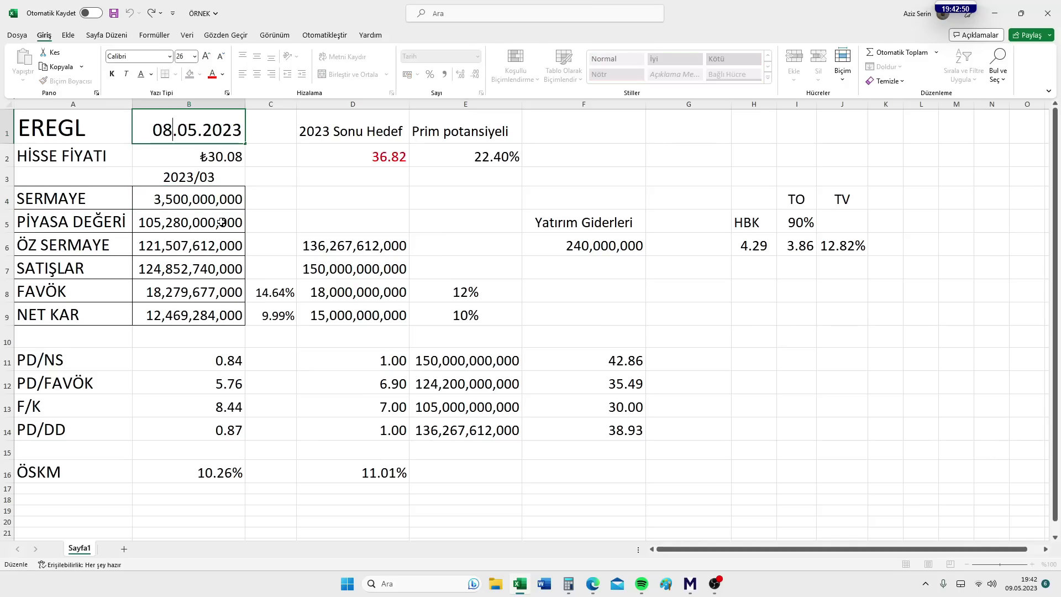
key(BackSpace)
text(9)
key(BackSpace)
text(8)
key(BackSpace)
text(9)
key(Return)
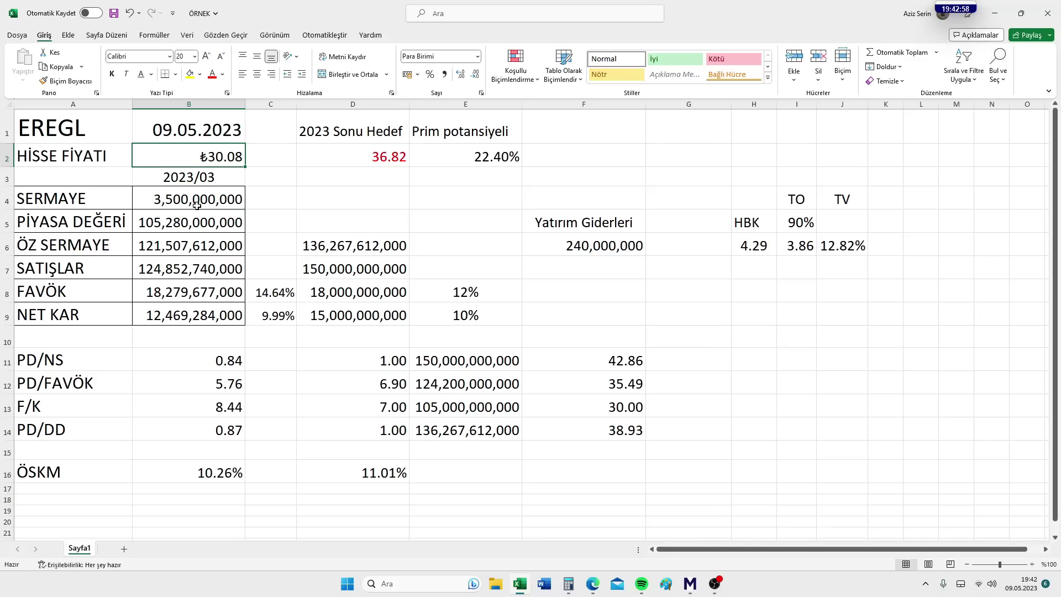
- Go through EREGL's 2023/03 market value, equity, sales, FAVÖK margin and net profit cells
click(176, 223)
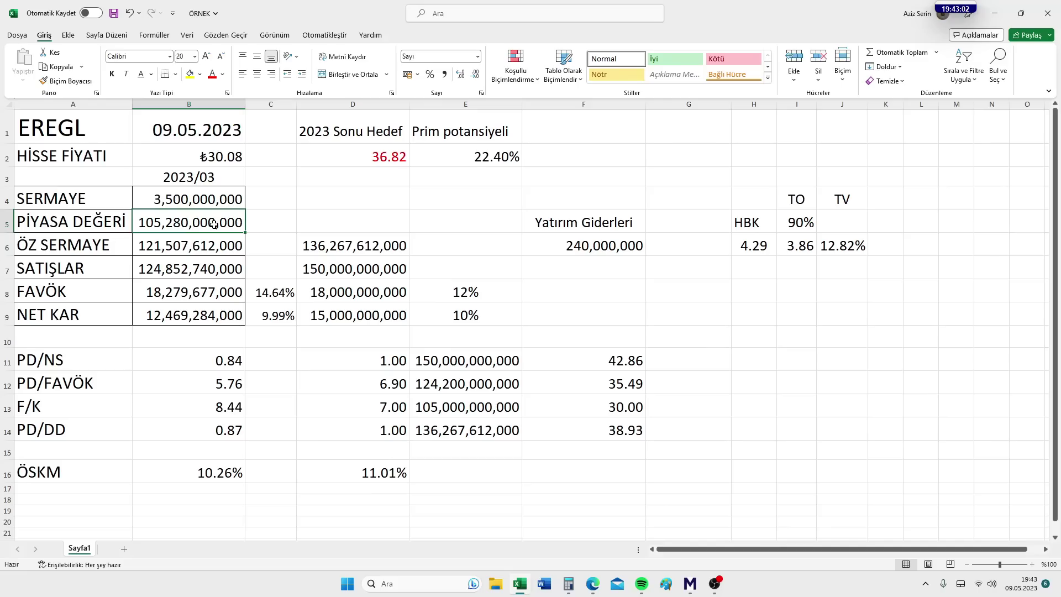
click(181, 249)
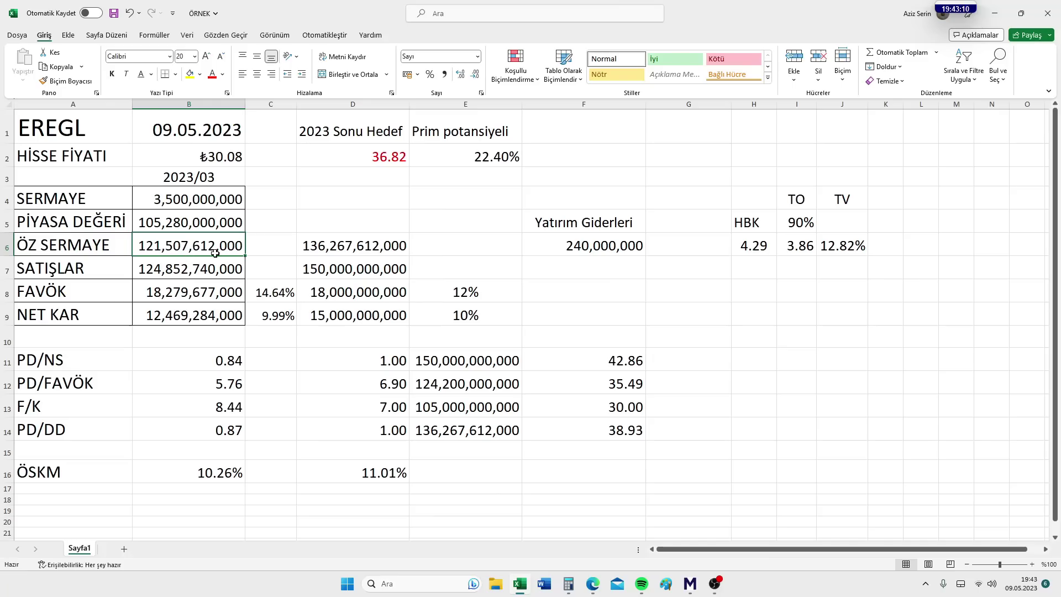
click(150, 270)
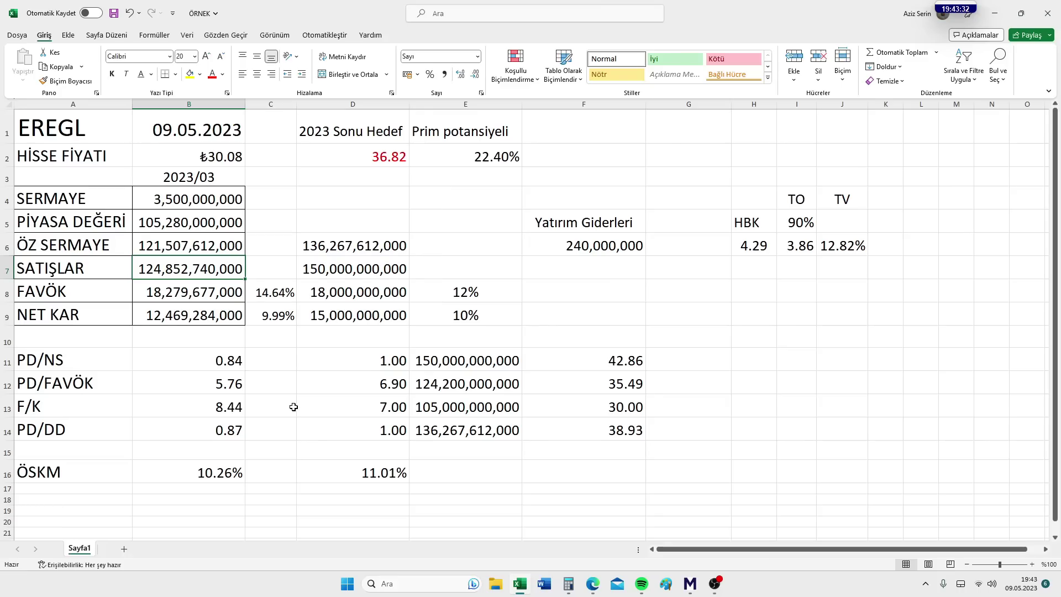
click(261, 294)
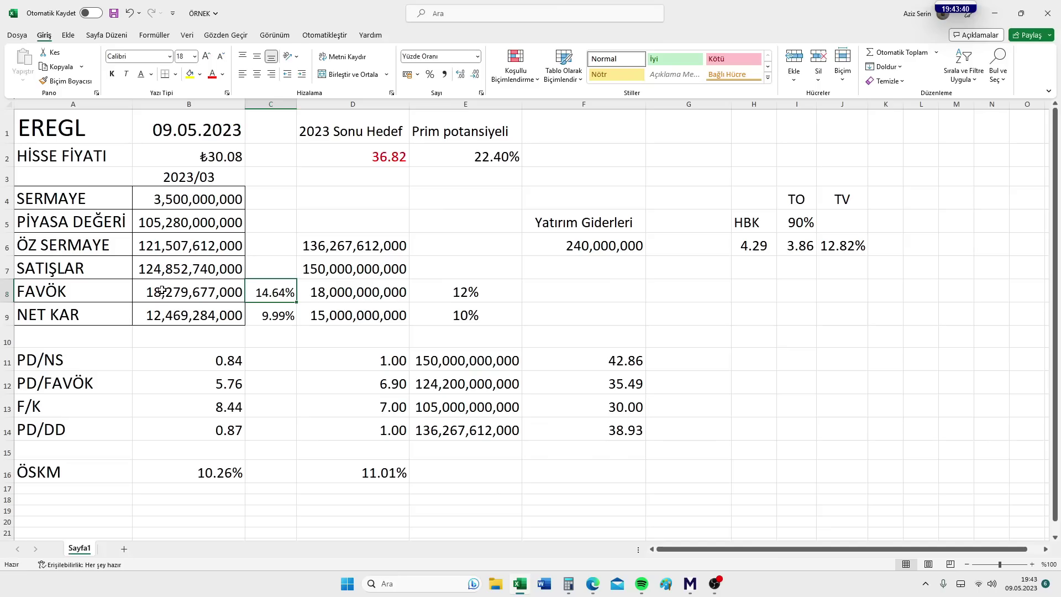
click(182, 316)
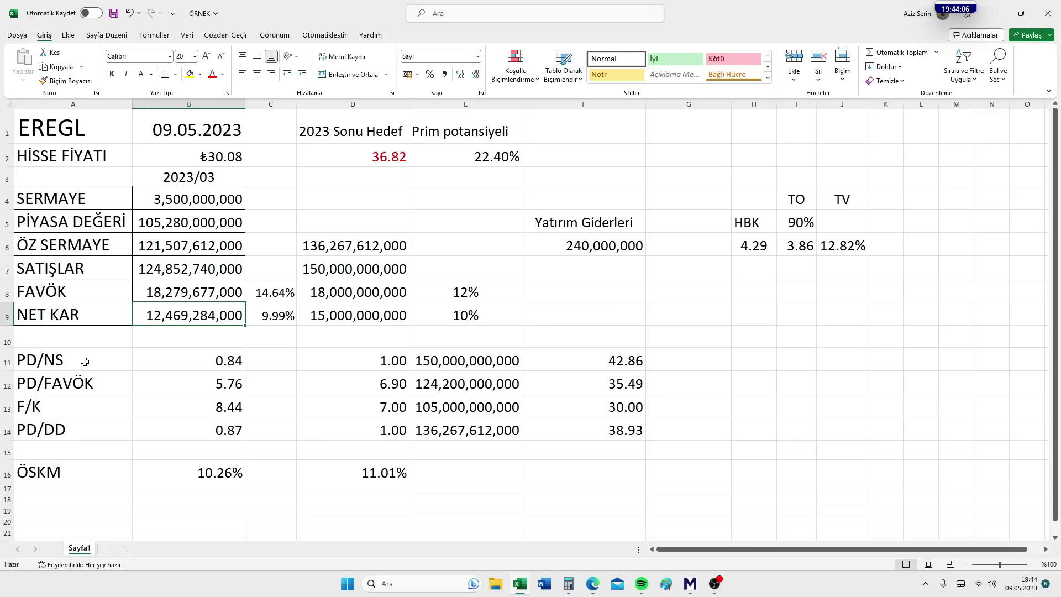
- Examine the PD/NS, PD/FAVÖK, F/K and PD/DD ratios in column B, including the PD/FAVÖK formula
click(176, 363)
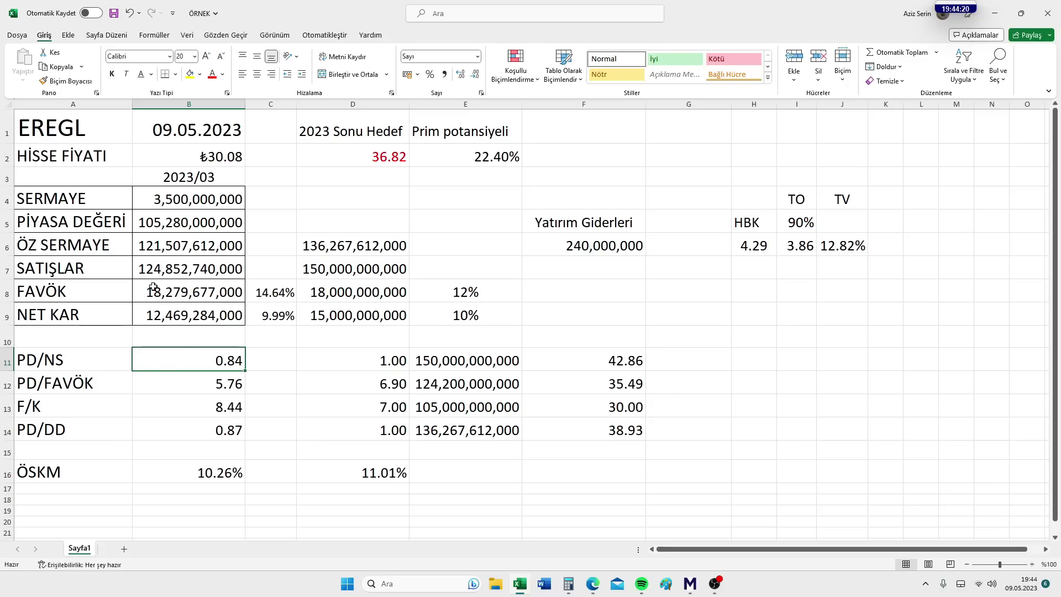
click(178, 382)
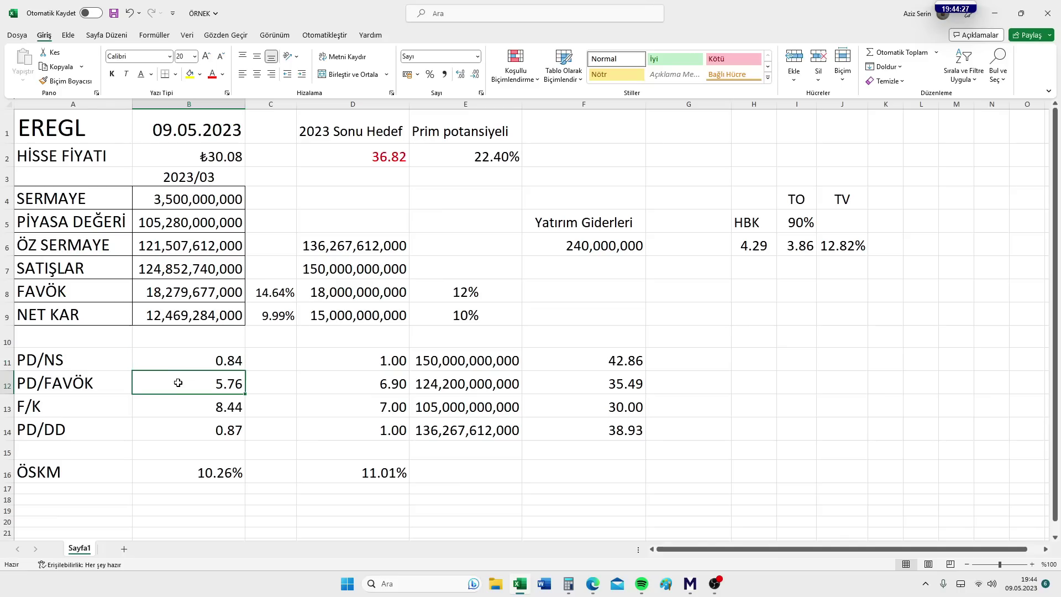
double_click(208, 388)
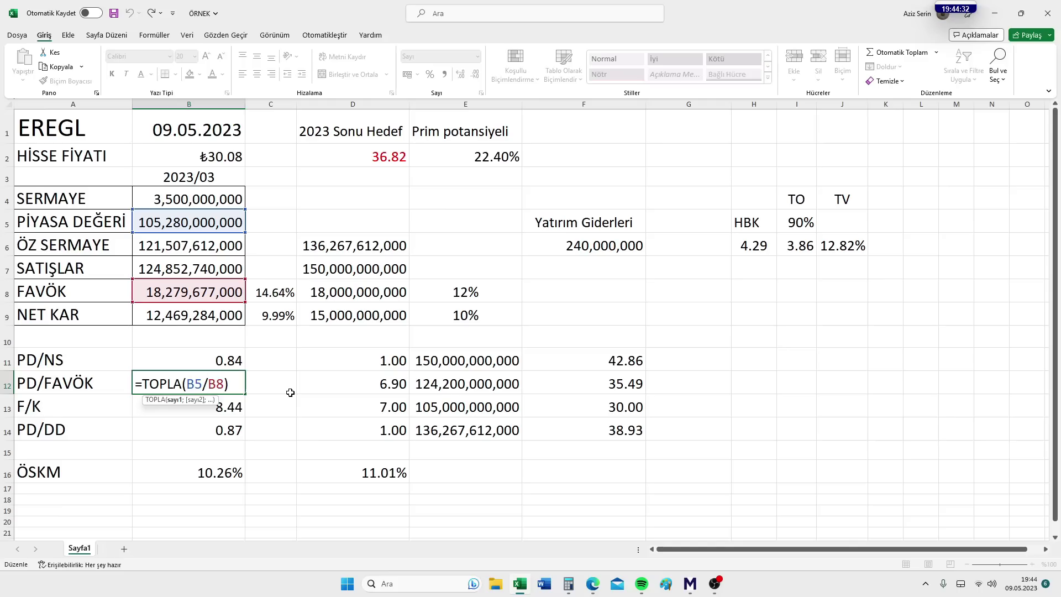
key(Escape)
key(Return)
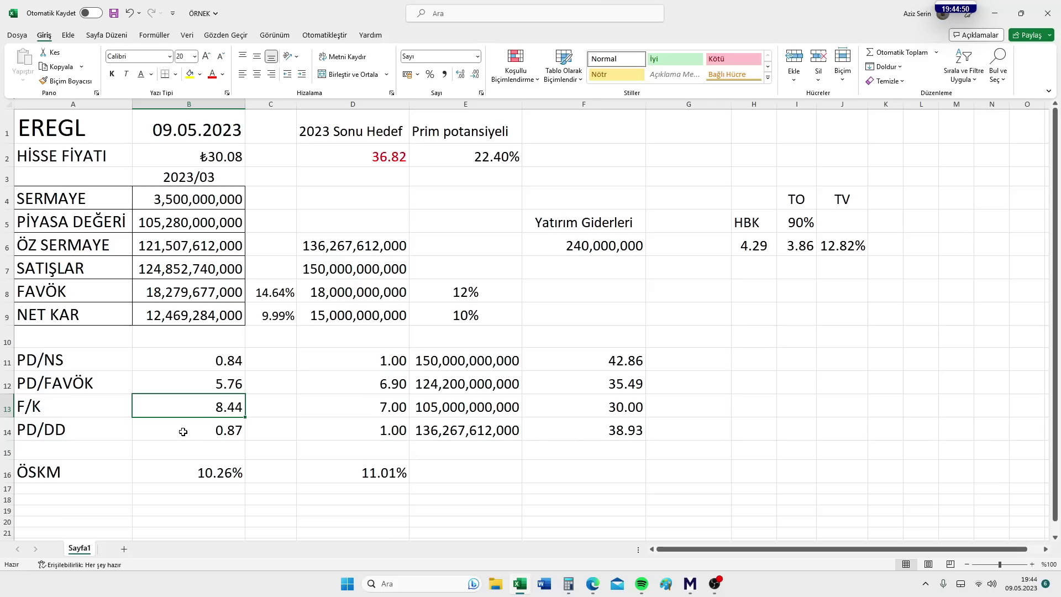
click(183, 434)
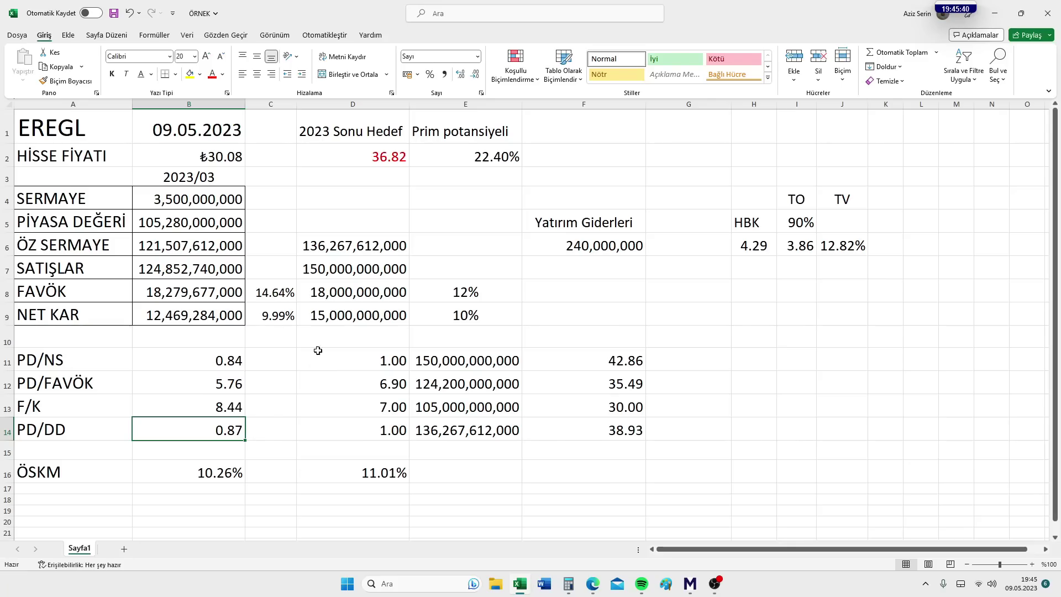
- Compare the 2023 sales forecast in D7 with EREGL's quarterly dollar figures on the F-Ray page in the browser
click(346, 272)
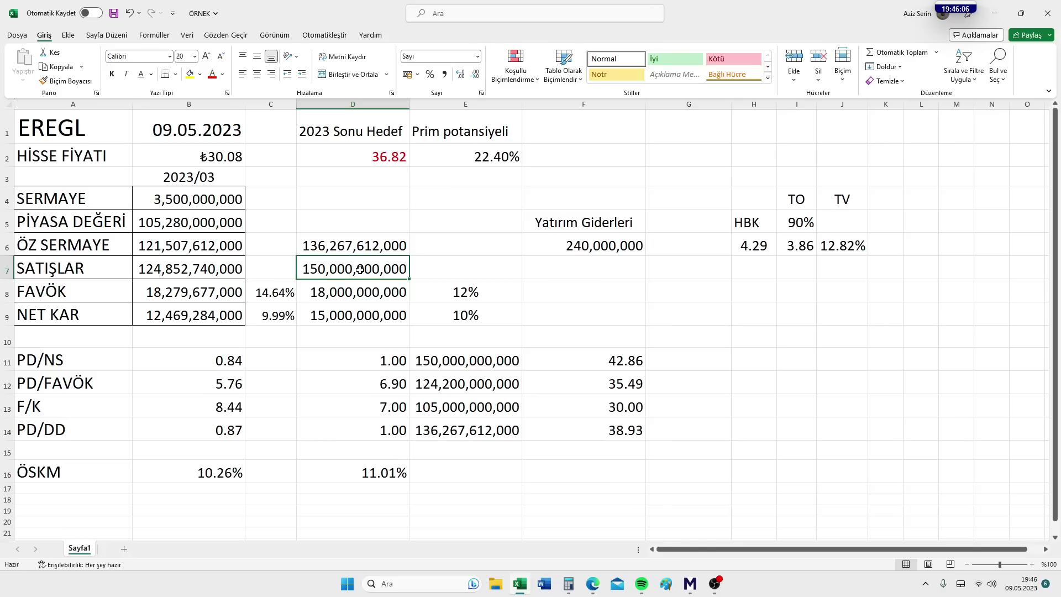
mouse_move(596, 592)
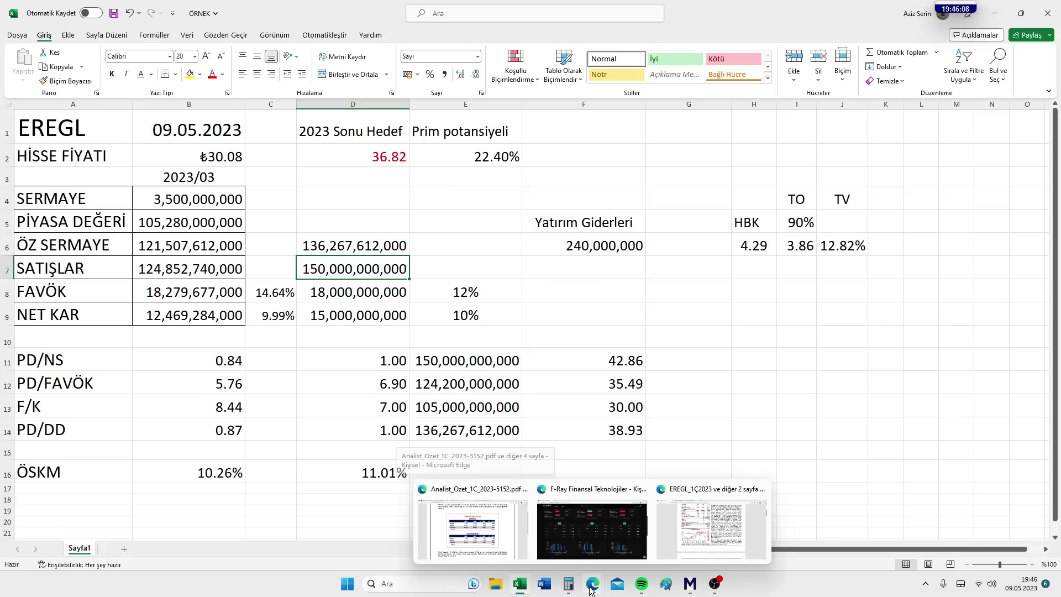
click(591, 530)
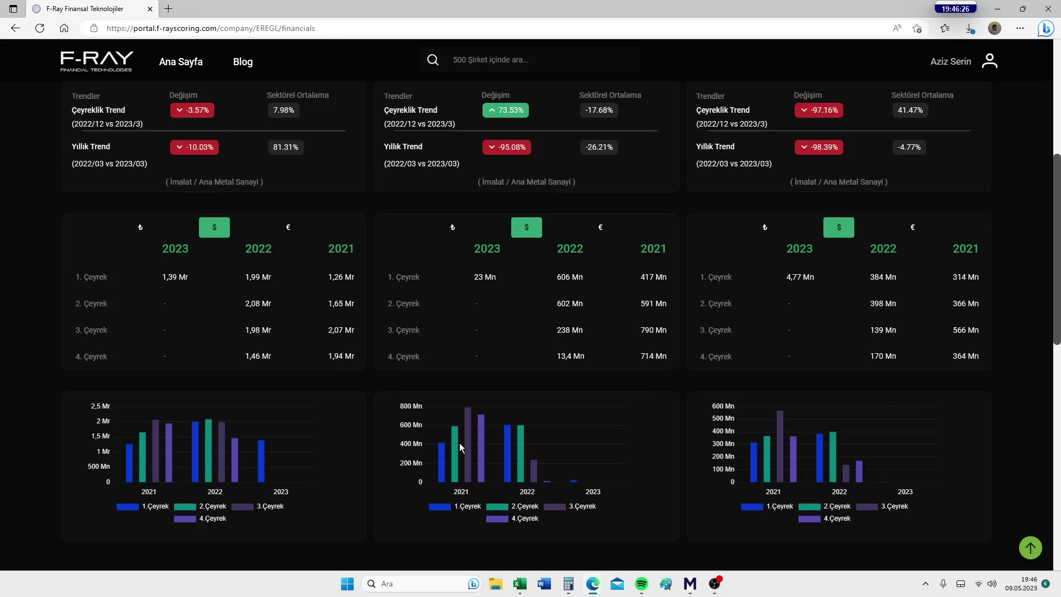
mouse_move(521, 591)
mouse_move(263, 466)
- Return to Excel, clear the calculator's previous result and go back to the sales forecast in D7
click(519, 584)
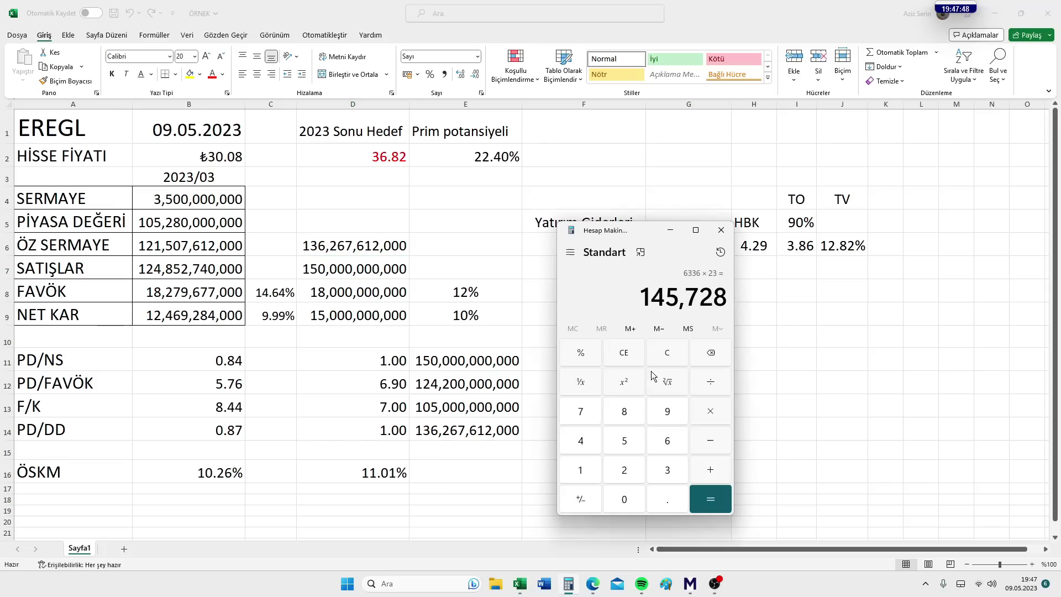
click(628, 359)
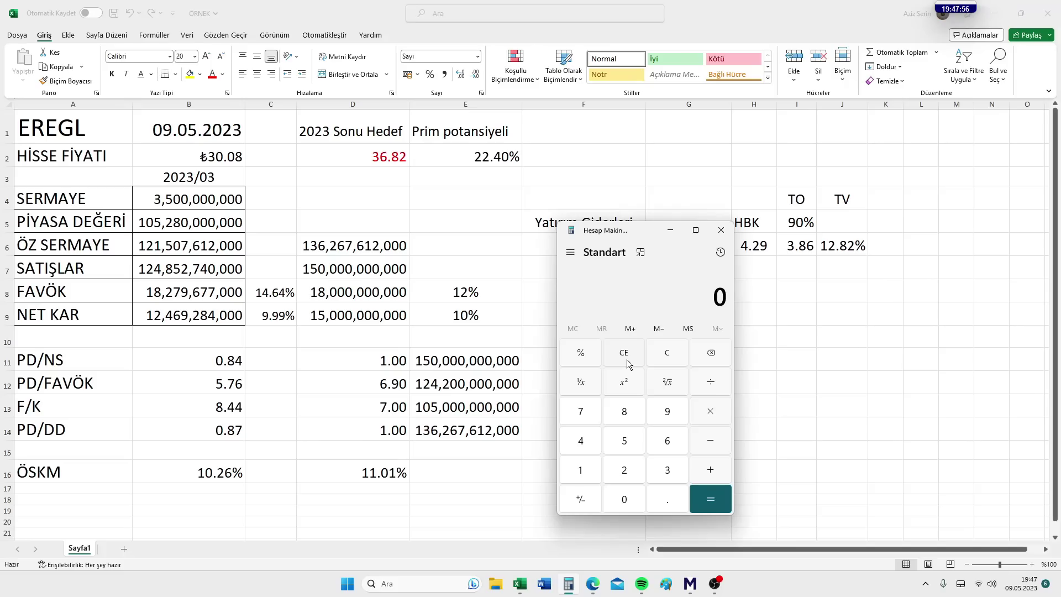
click(311, 275)
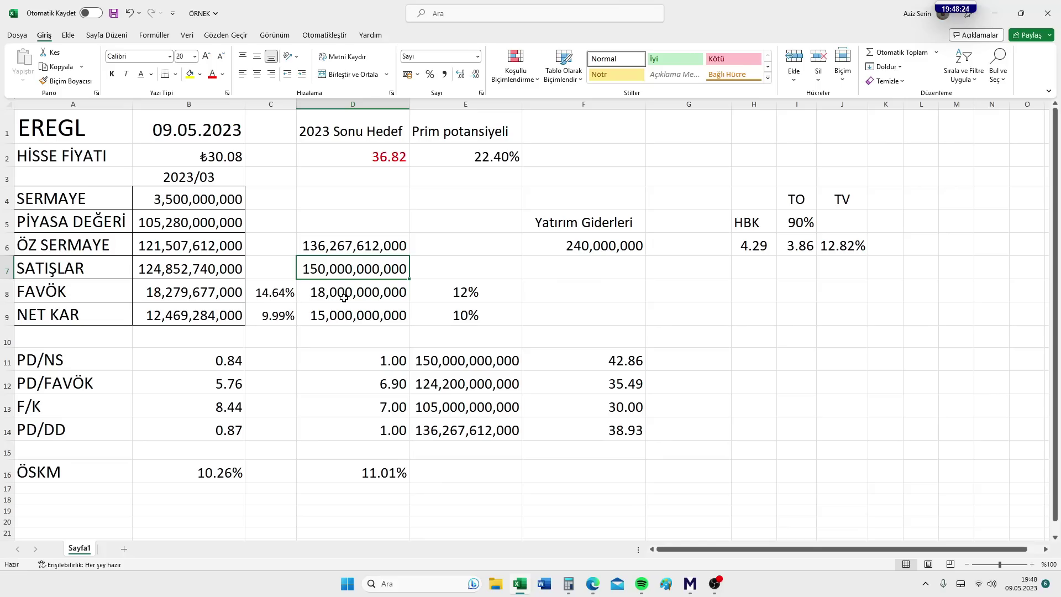
- Switch to the F-Ray page in the browser and check the valuation multiples in EREGL's summary
click(592, 584)
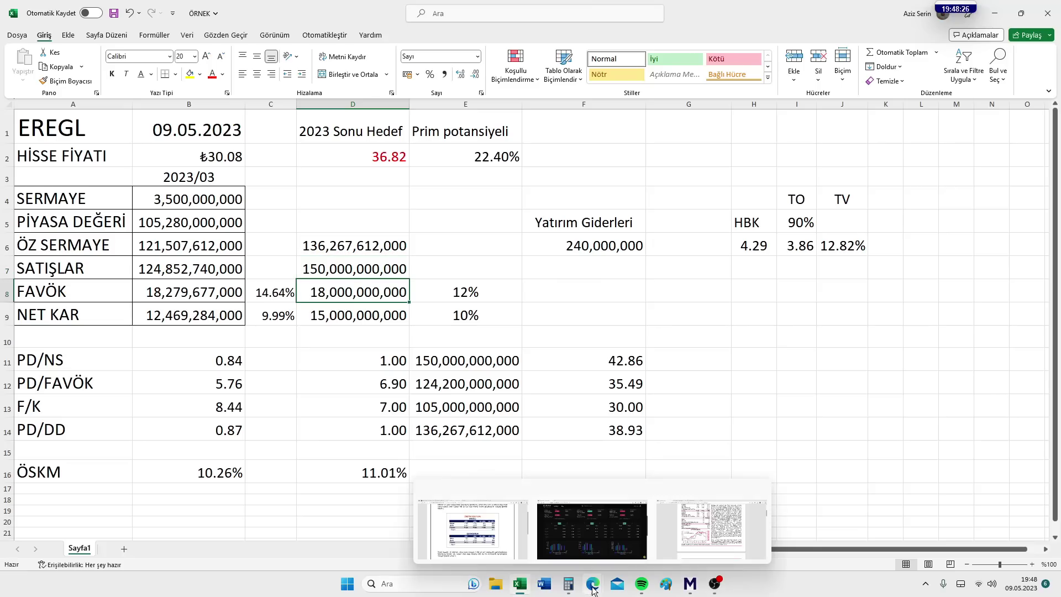
click(594, 544)
scroll(358, 365, up, 6)
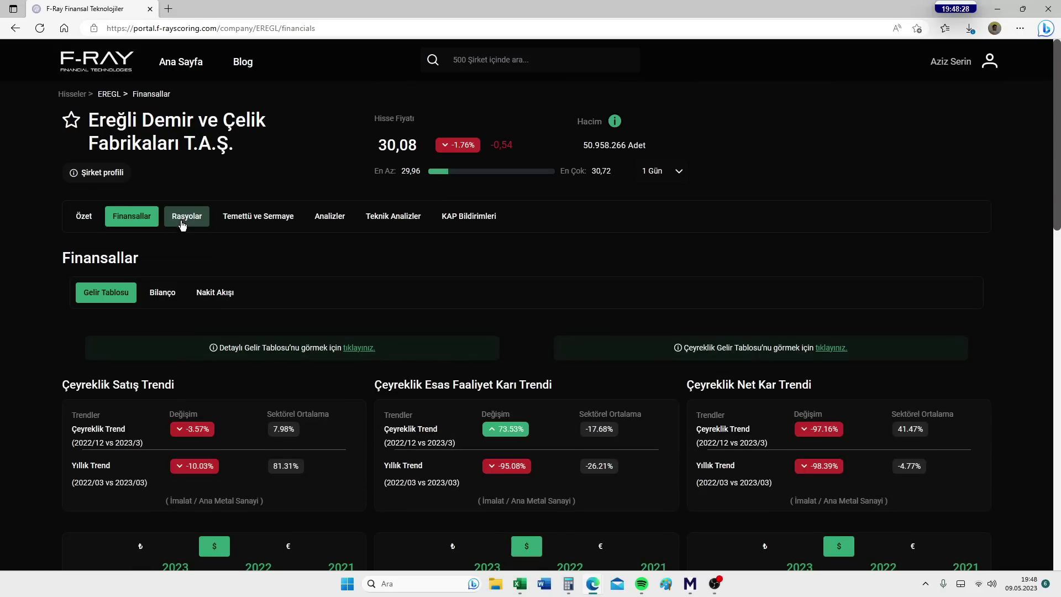
click(183, 219)
click(81, 220)
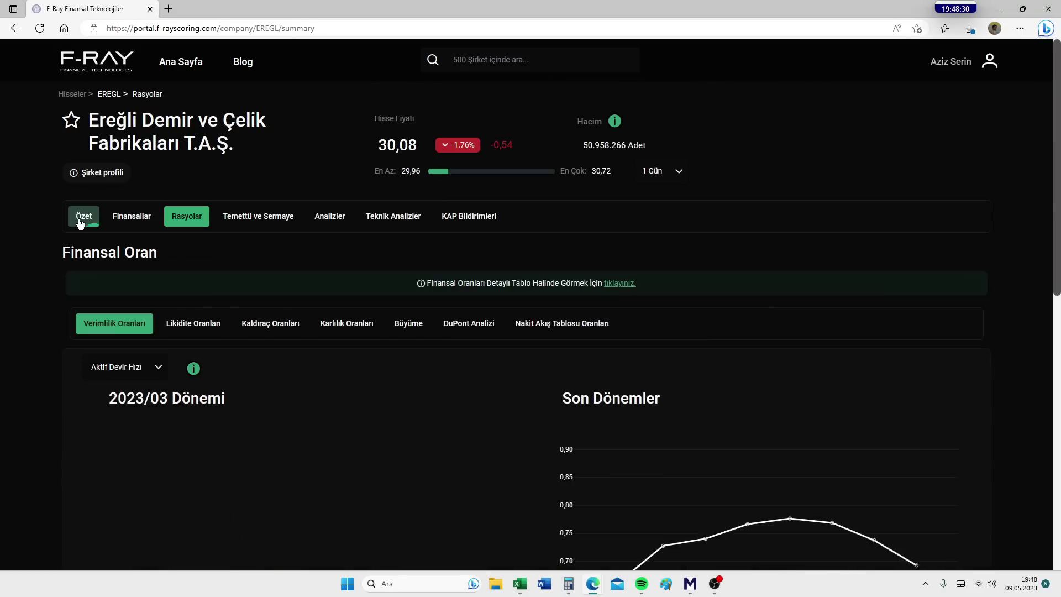
scroll(420, 378, down, 8)
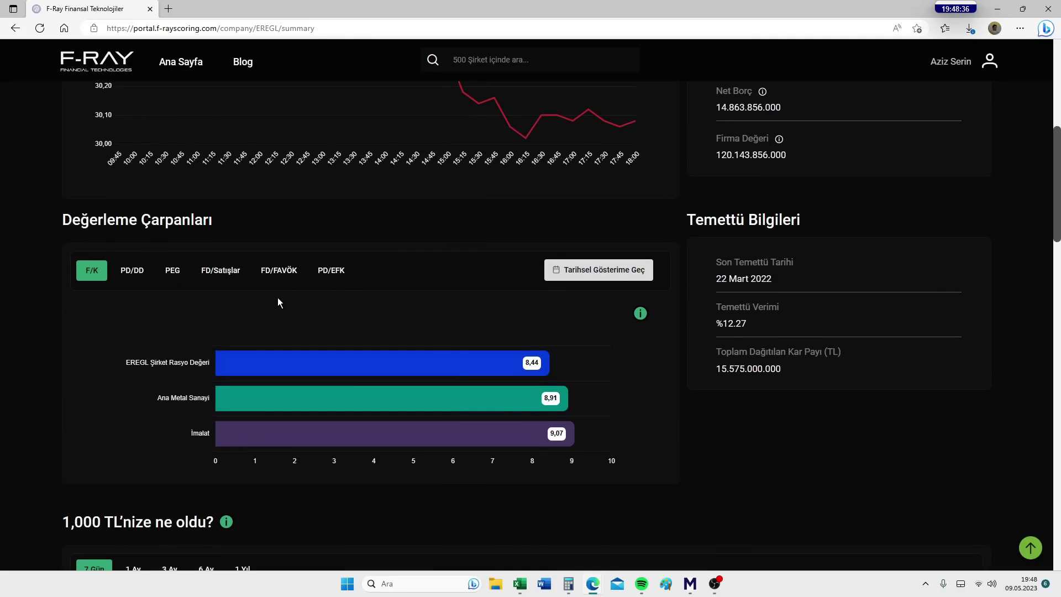
scroll(278, 297, up, 7)
- Display the FAVÖK Marjı chart among EREGL's profitability ratios
click(139, 220)
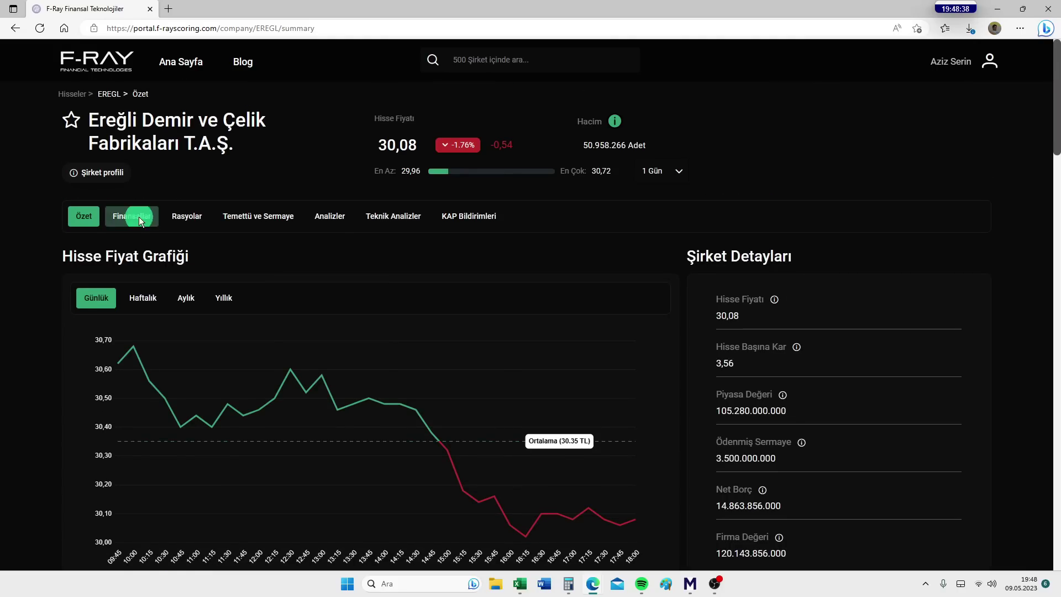
click(183, 217)
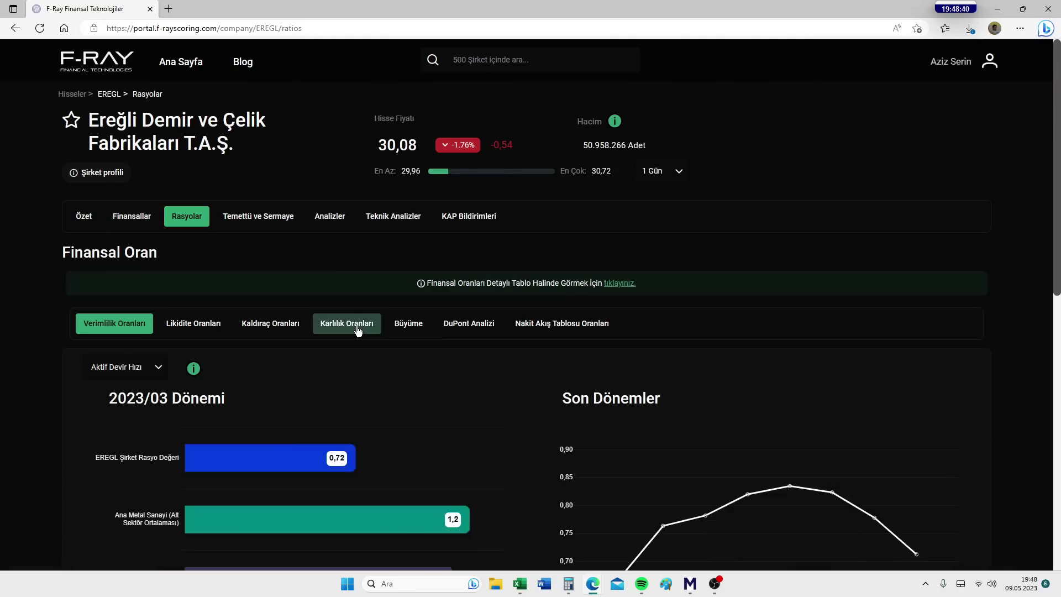
click(357, 330)
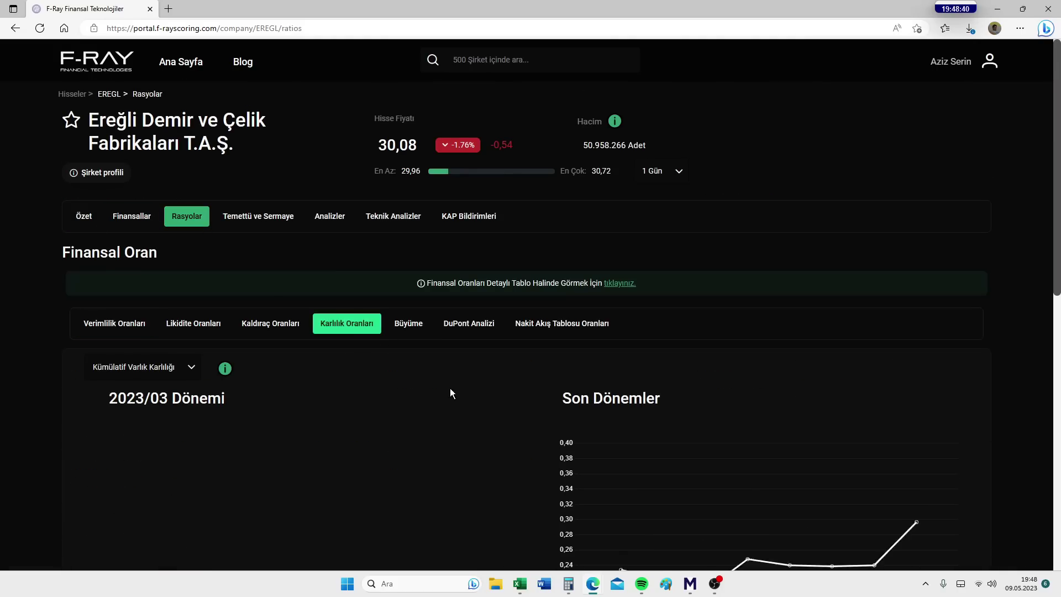
click(187, 375)
click(106, 443)
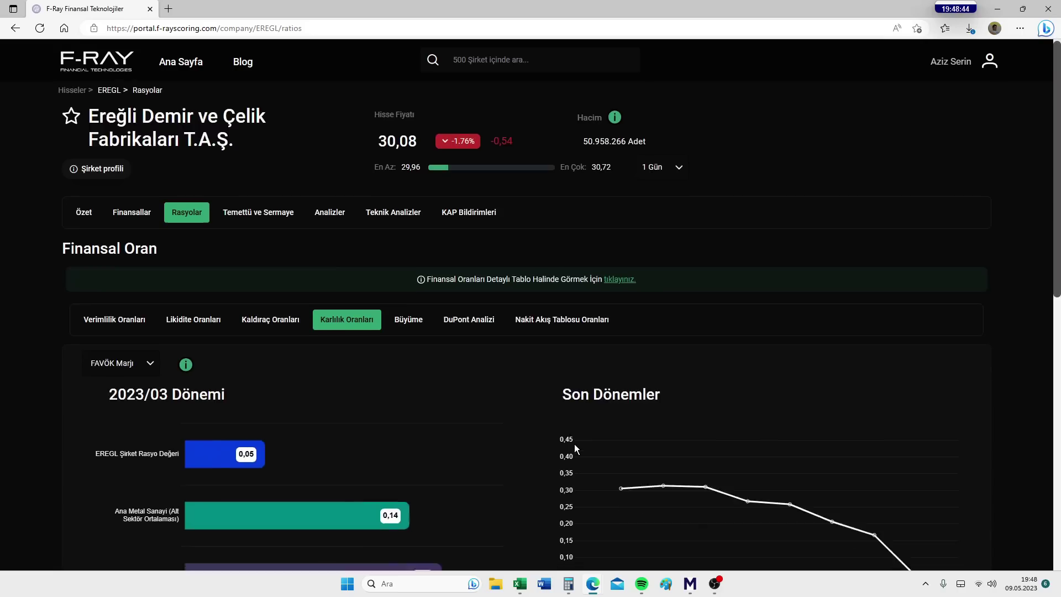
- Inspect EREGL's quarterly FAVÖK Marjı values on the Son Dönemler trend chart, from 2023/03 back to 2021/12
scroll(575, 443, down, 1)
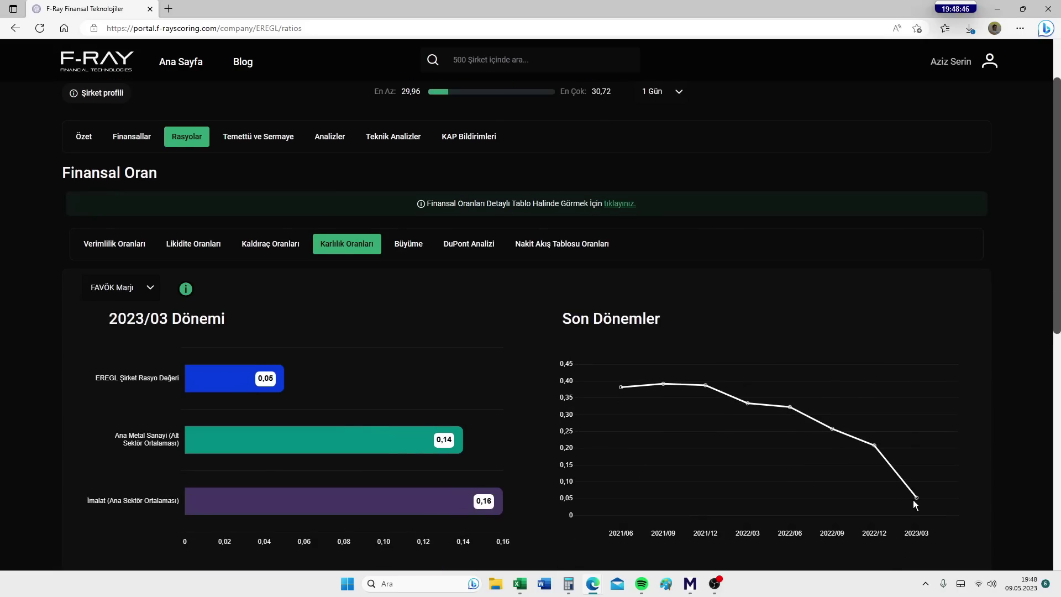
mouse_move(916, 498)
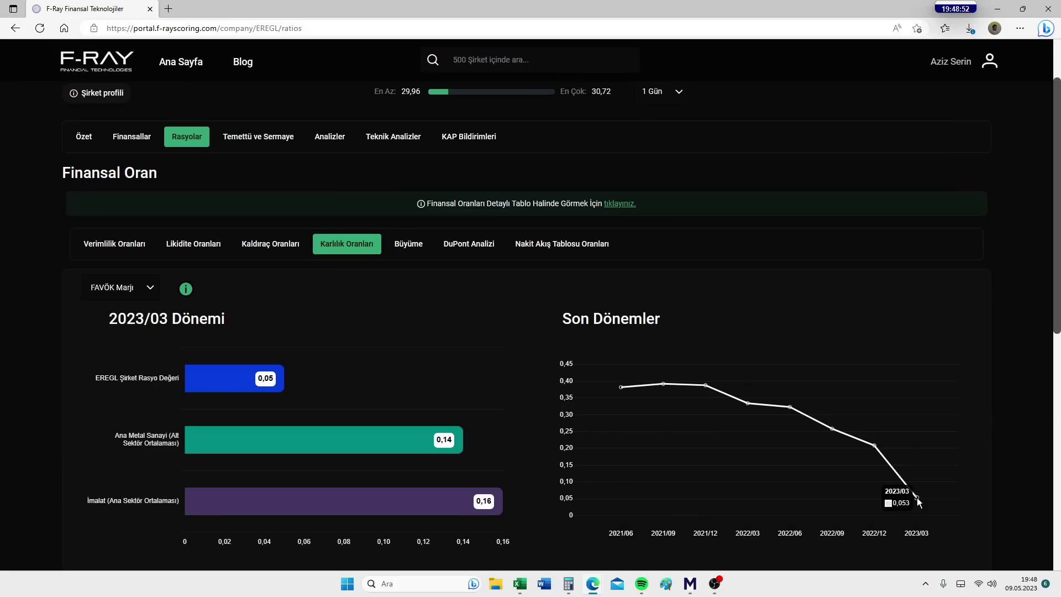
mouse_move(875, 447)
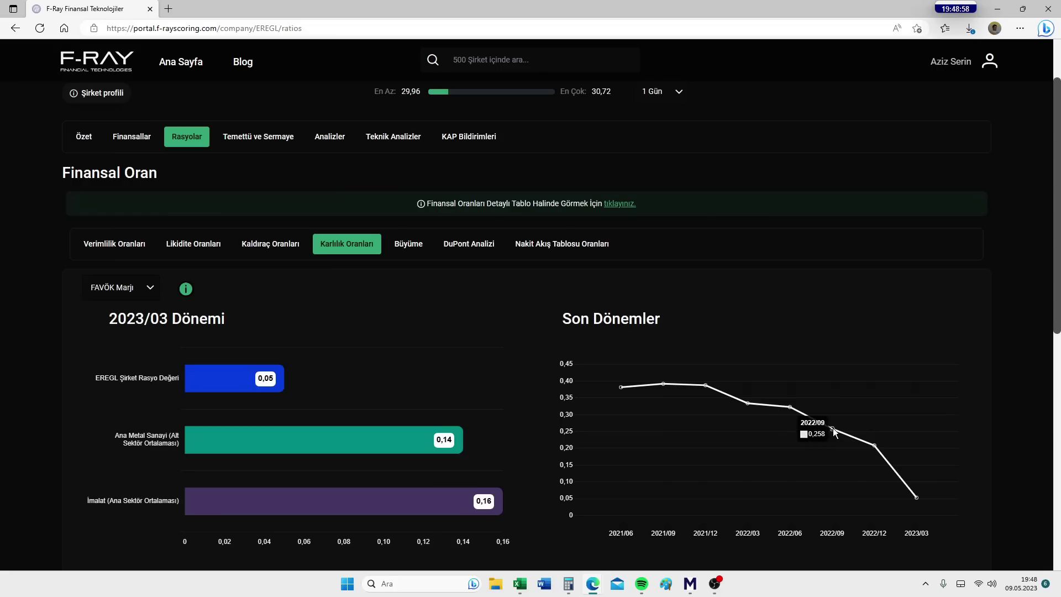
mouse_move(705, 387)
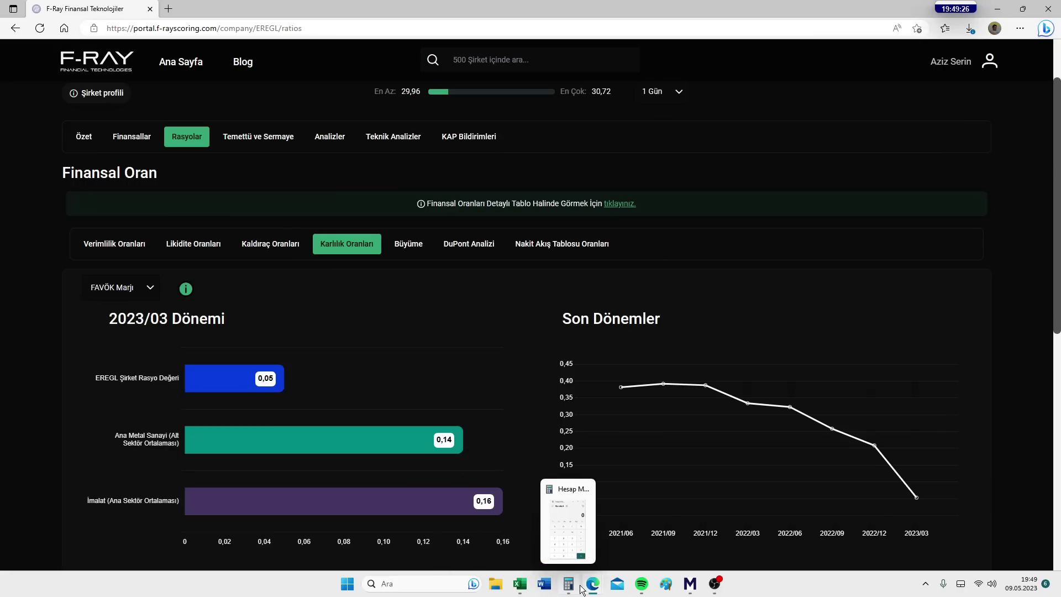
- Return to Excel and compare the forecast FAVÖK and net profit margins in E8 and E9 with the current ones in C8 and C9
click(525, 587)
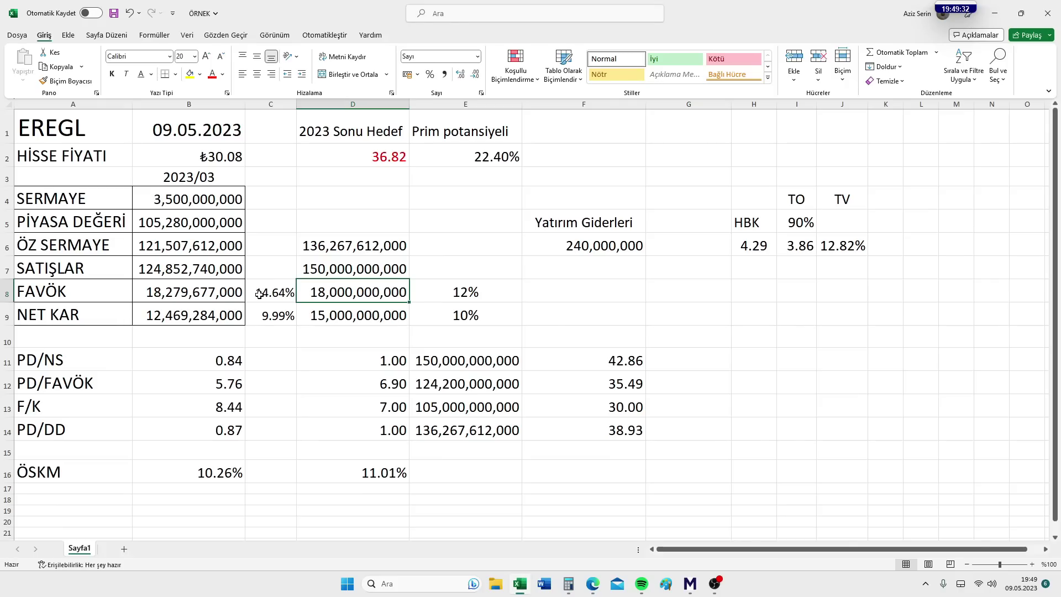
click(434, 295)
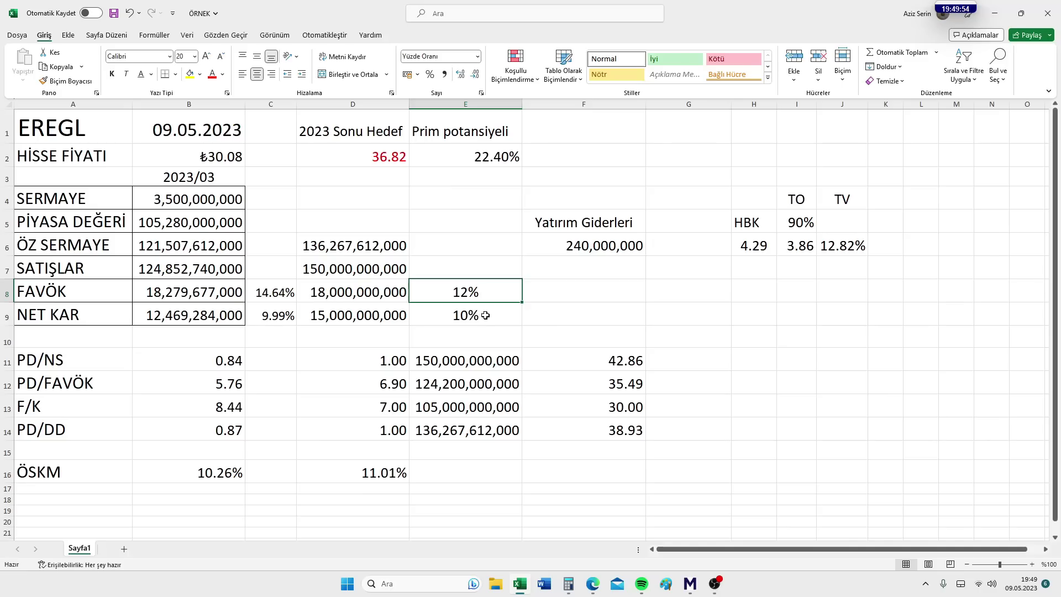
click(263, 296)
click(267, 317)
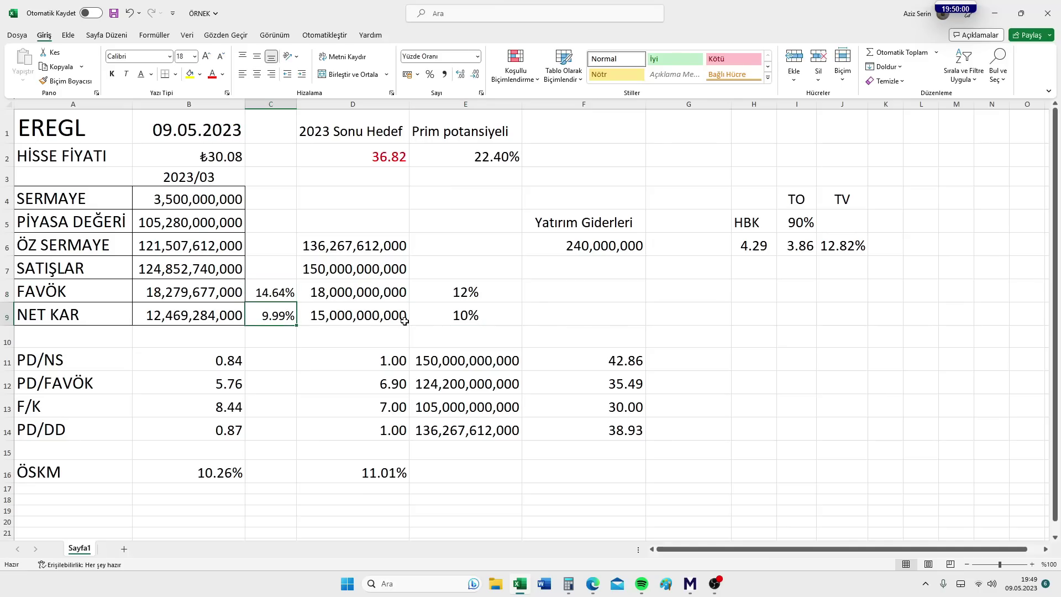
click(497, 314)
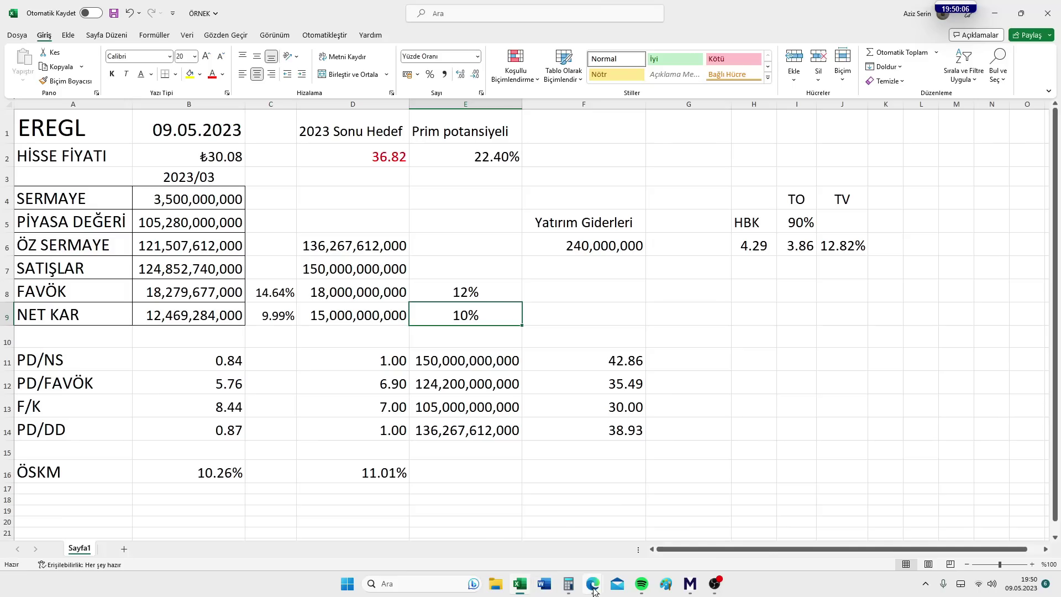
- Switch to the F-Ray page in the browser and display EREGL's Net Kar Marjı chart
mouse_move(593, 584)
click(582, 546)
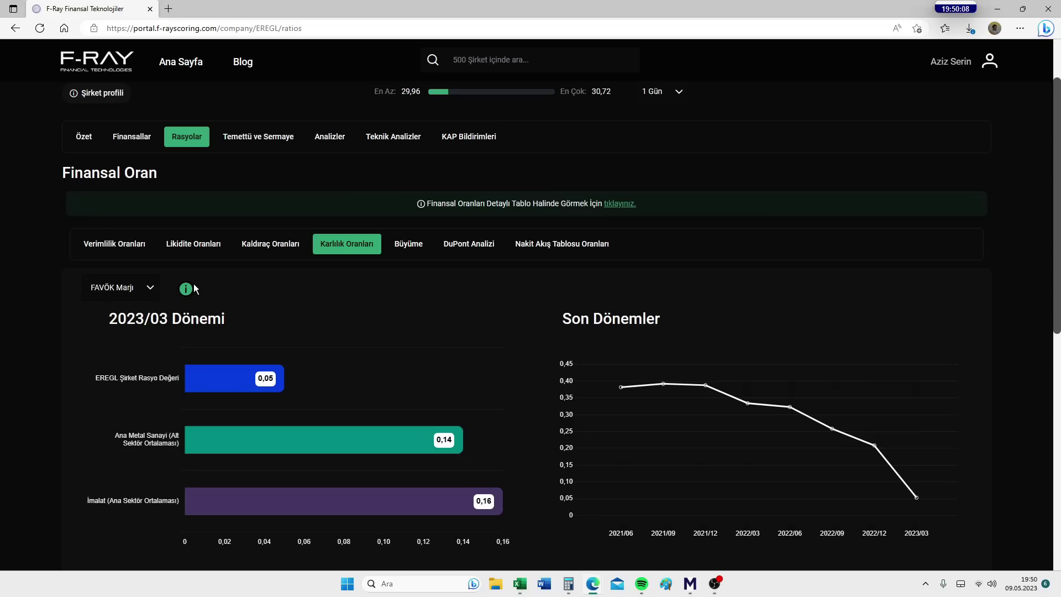
click(151, 288)
scroll(125, 410, down, 1)
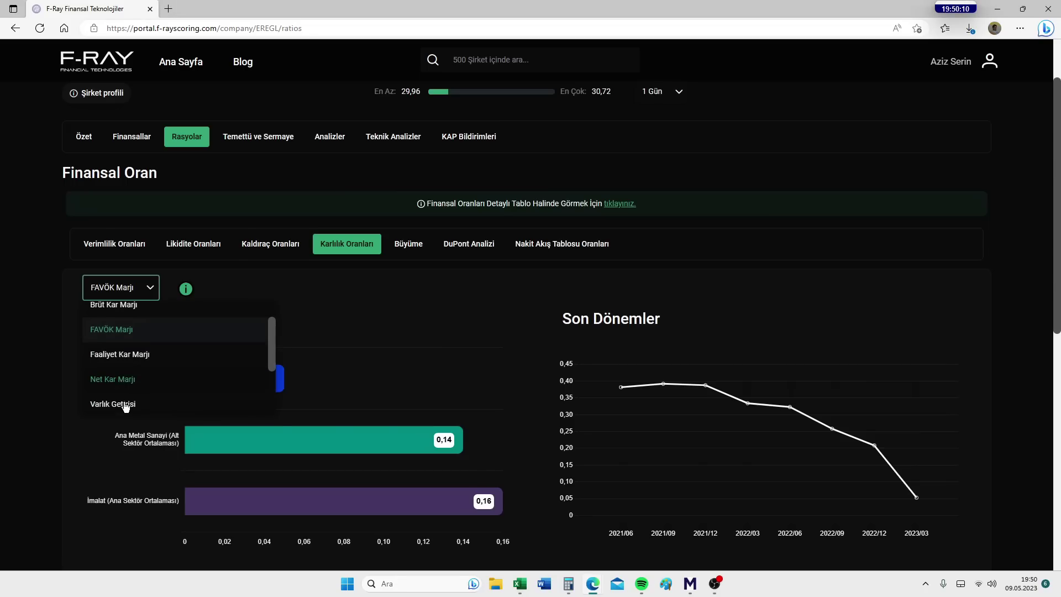
click(112, 381)
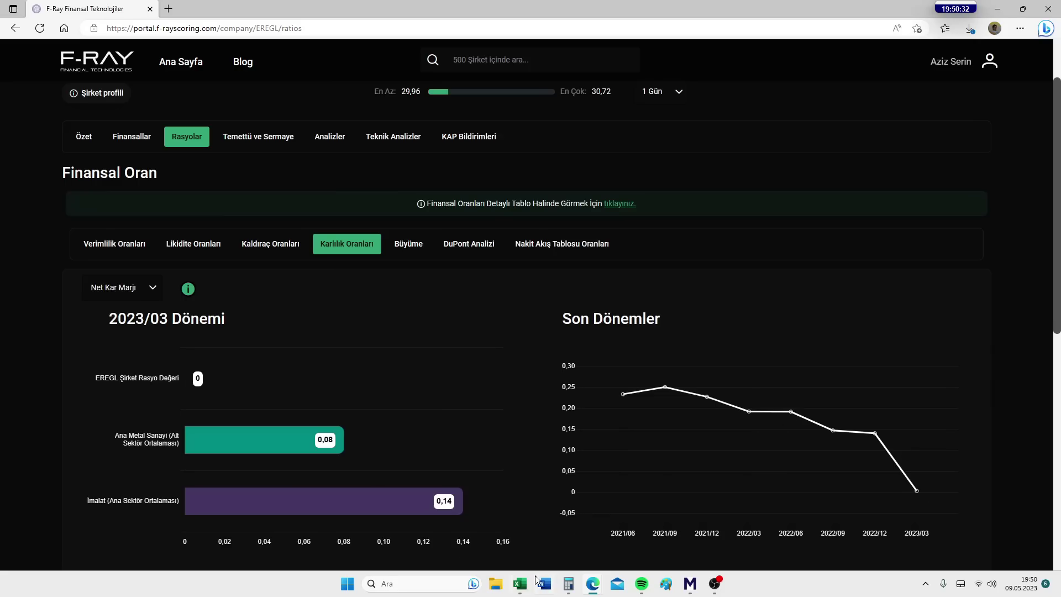
- Return to Excel and review the PD/NS row, comparing the current multiple in B11 with the target multiple in D11
click(520, 584)
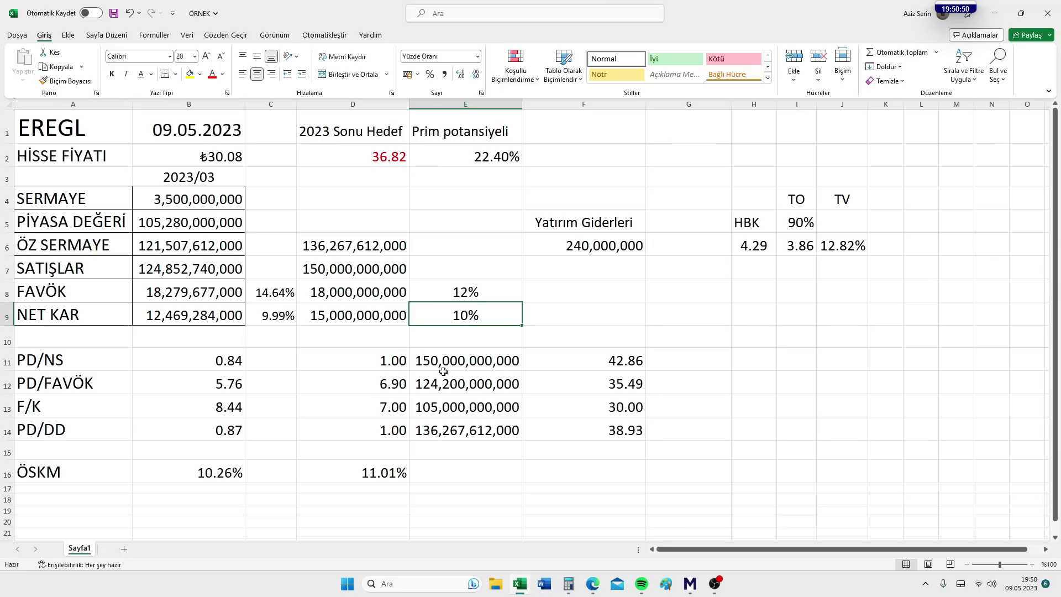
click(429, 361)
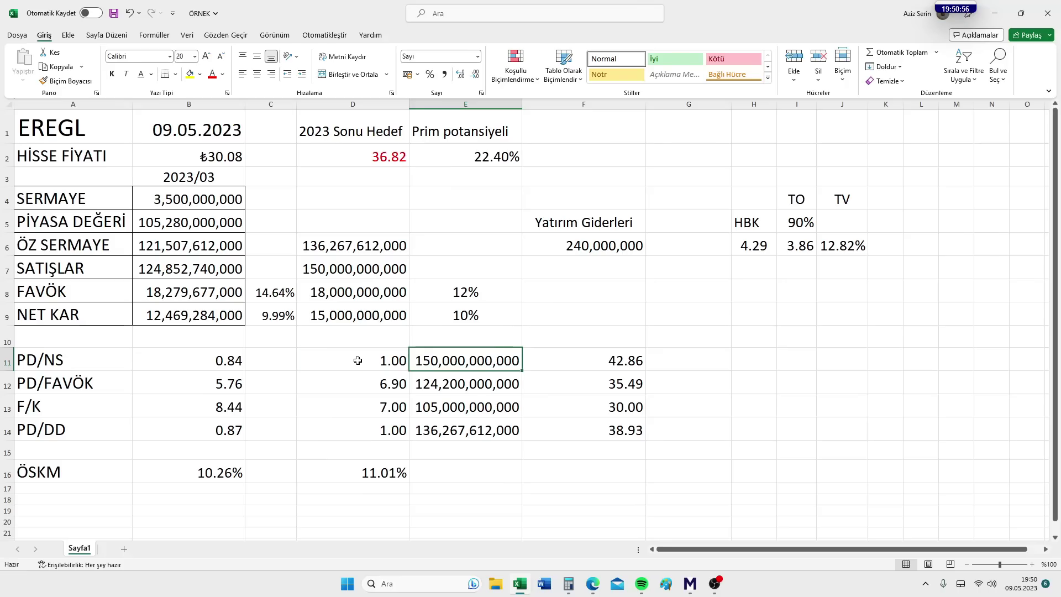
click(360, 361)
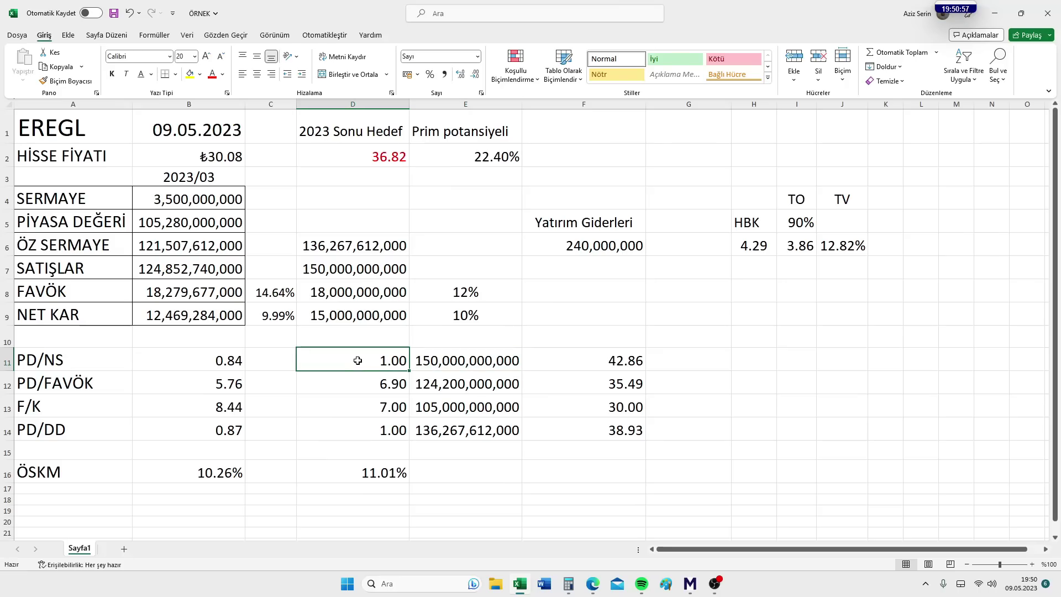
click(191, 359)
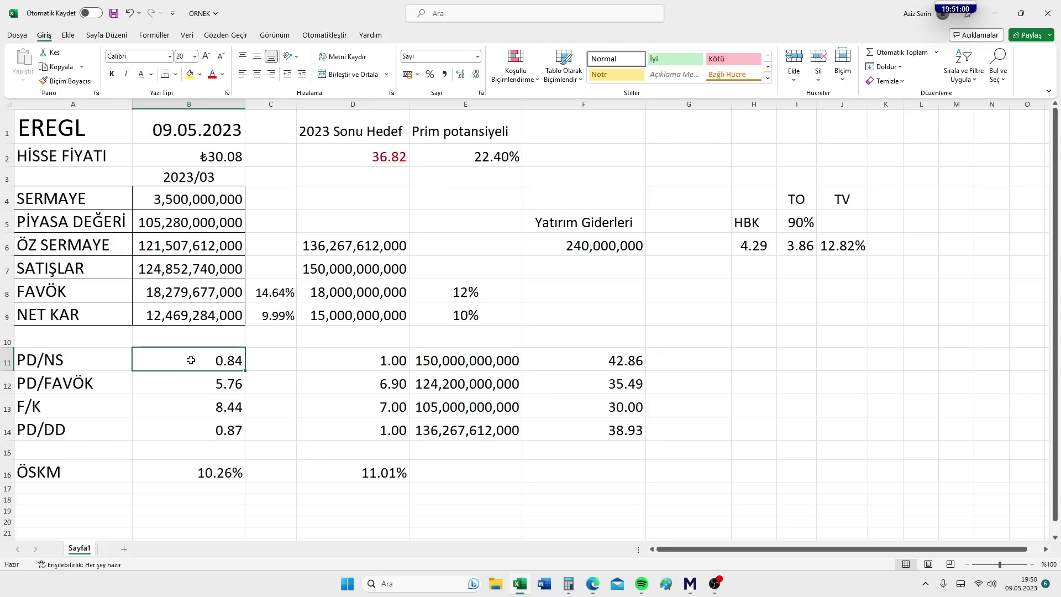
click(351, 365)
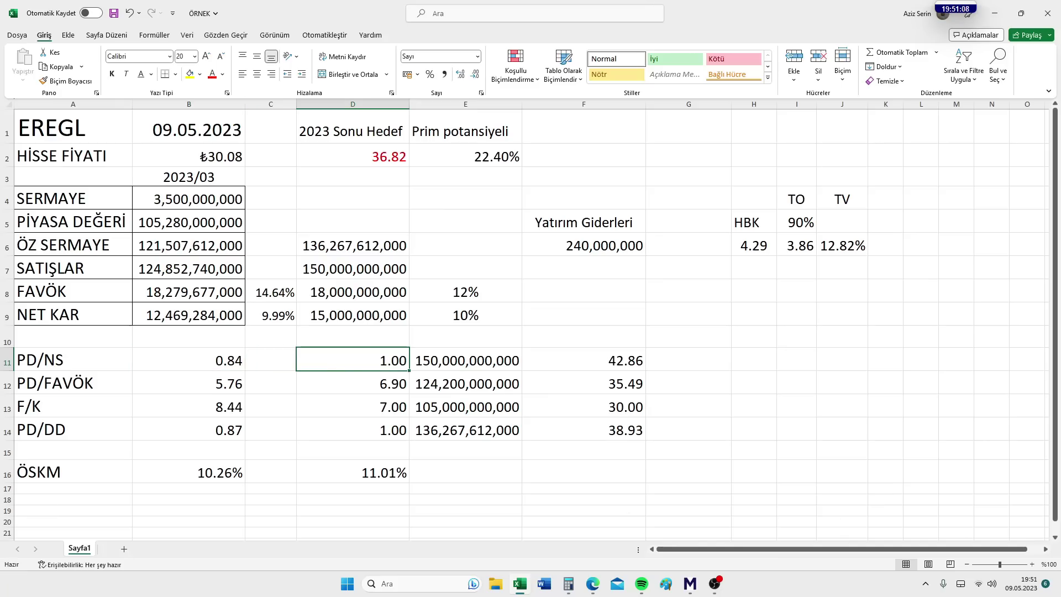
- Switch to EREGL's TradingView chart, maximize its window and examine the P/S ratio history
key(alt+Tab)
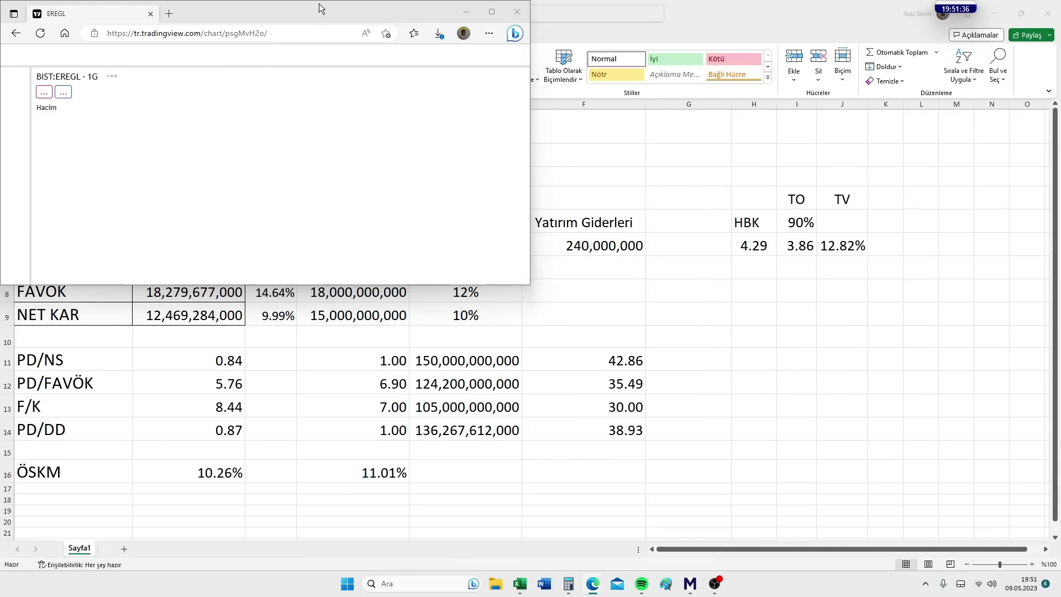
double_click(319, 15)
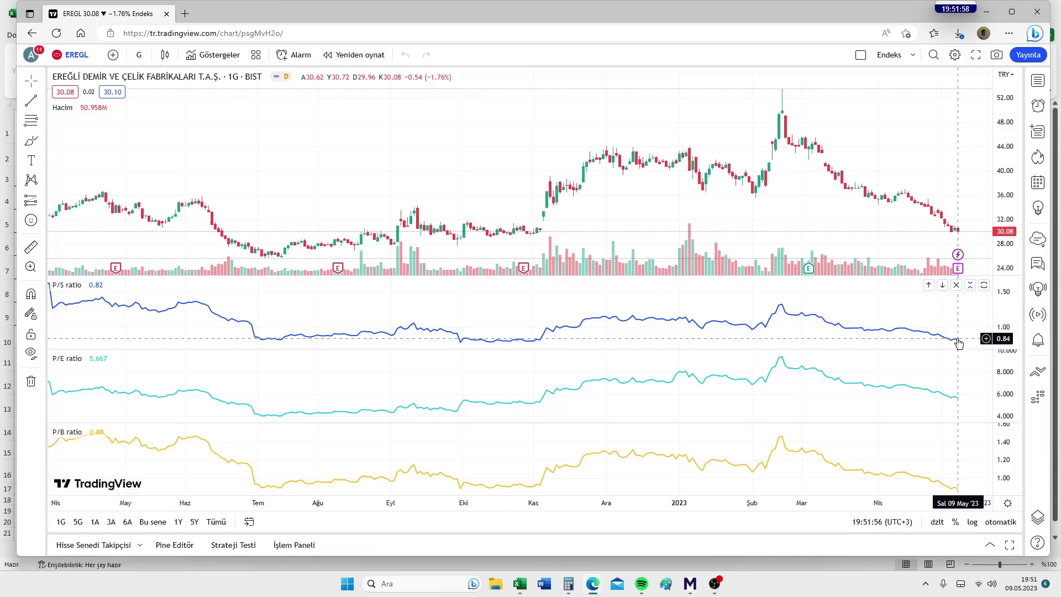
double_click(463, 14)
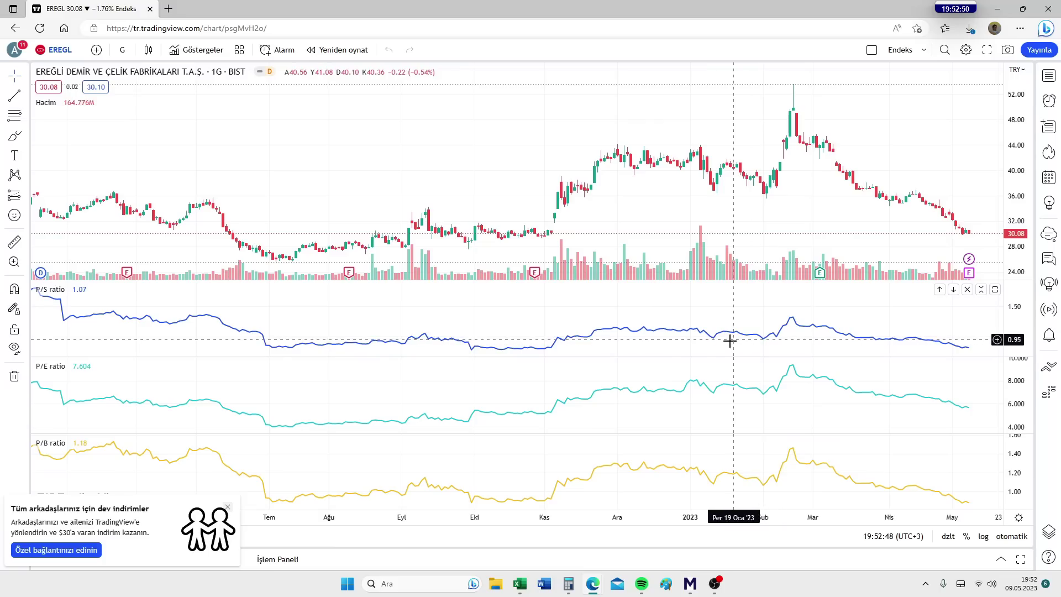
- Return to Excel and compare the current and target PD/FAVÖK and F/K multiples in rows 12 and 13
click(520, 585)
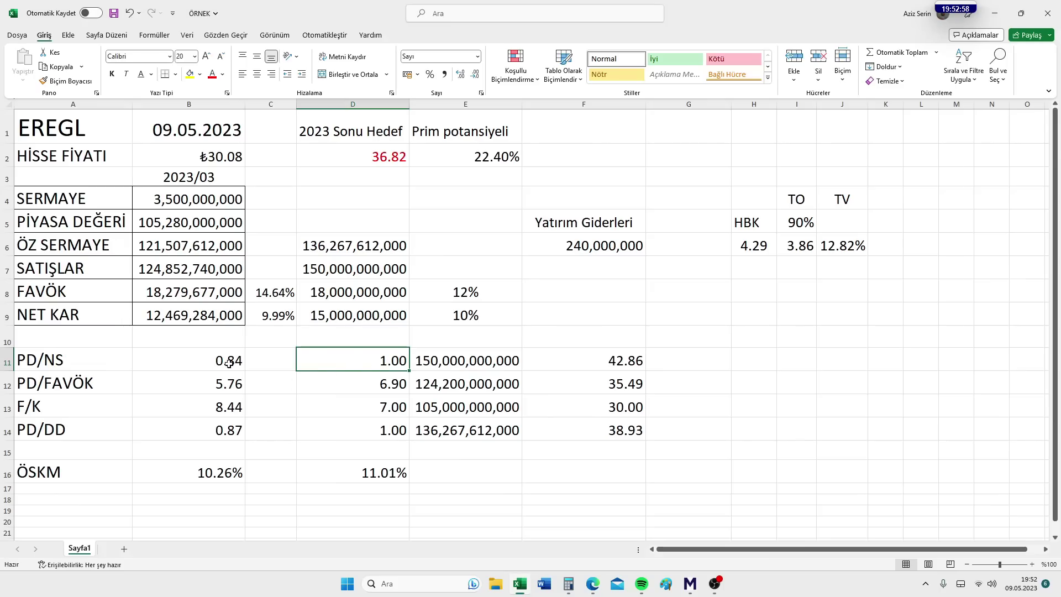
click(166, 388)
click(341, 381)
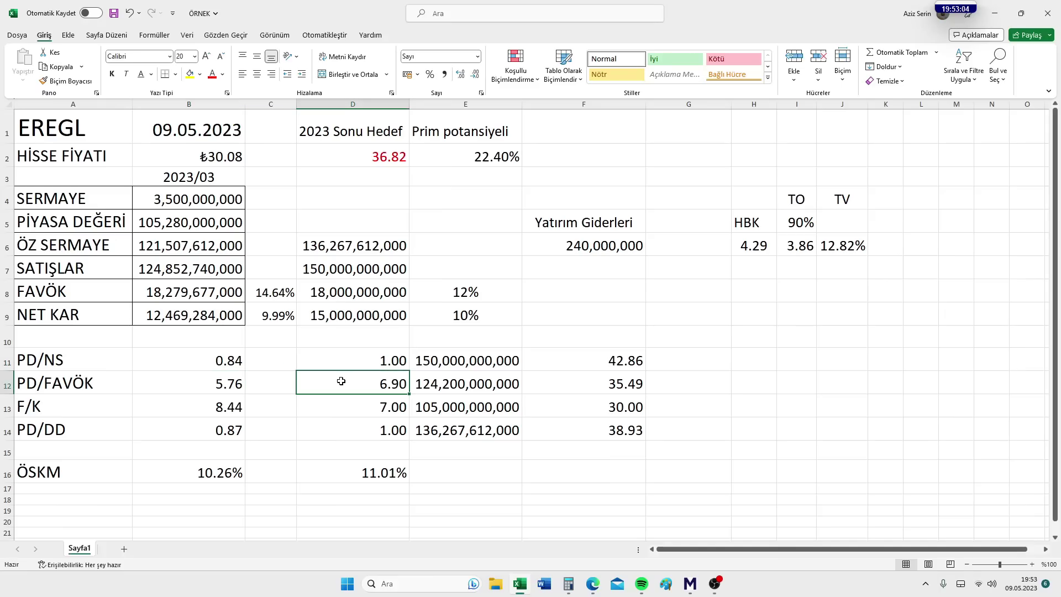
click(193, 409)
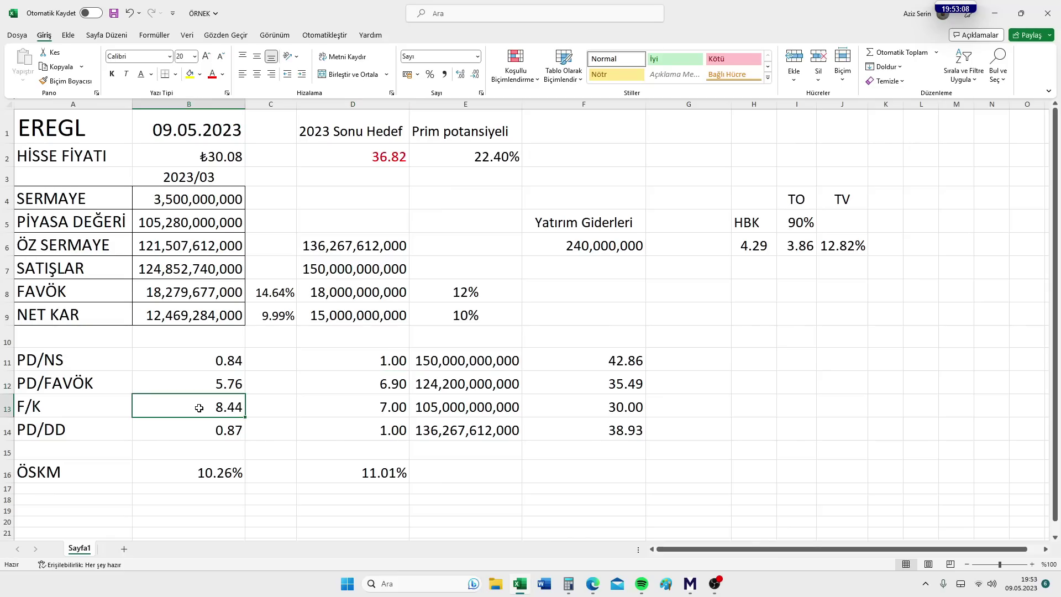
click(341, 409)
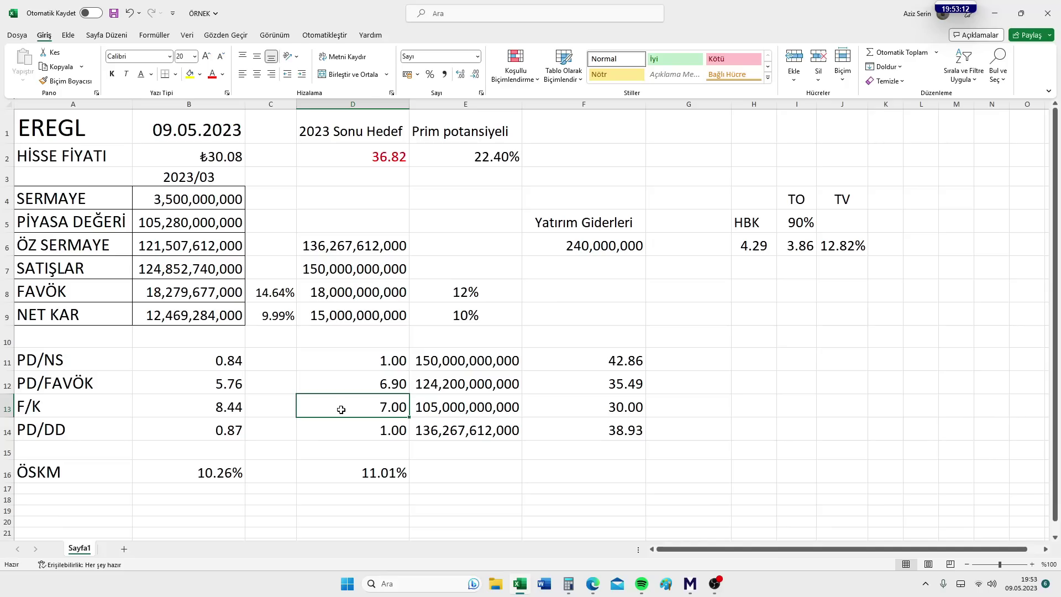
- Switch to the F-Ray page, open EREGL's Özet section and check the company's F/K multiple under Değerleme Çarpanları
click(593, 584)
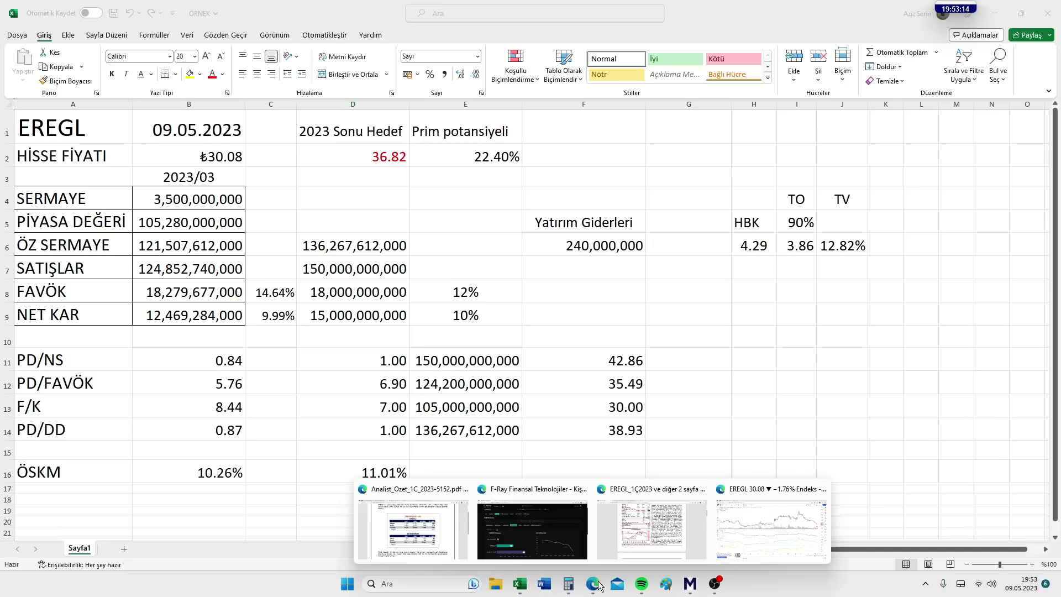
click(562, 530)
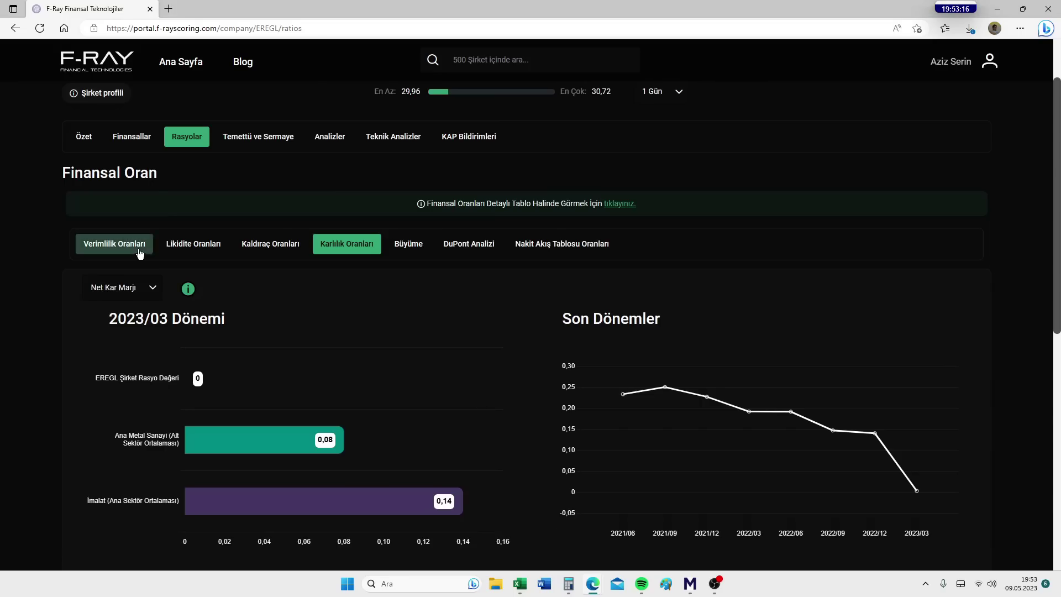
click(84, 137)
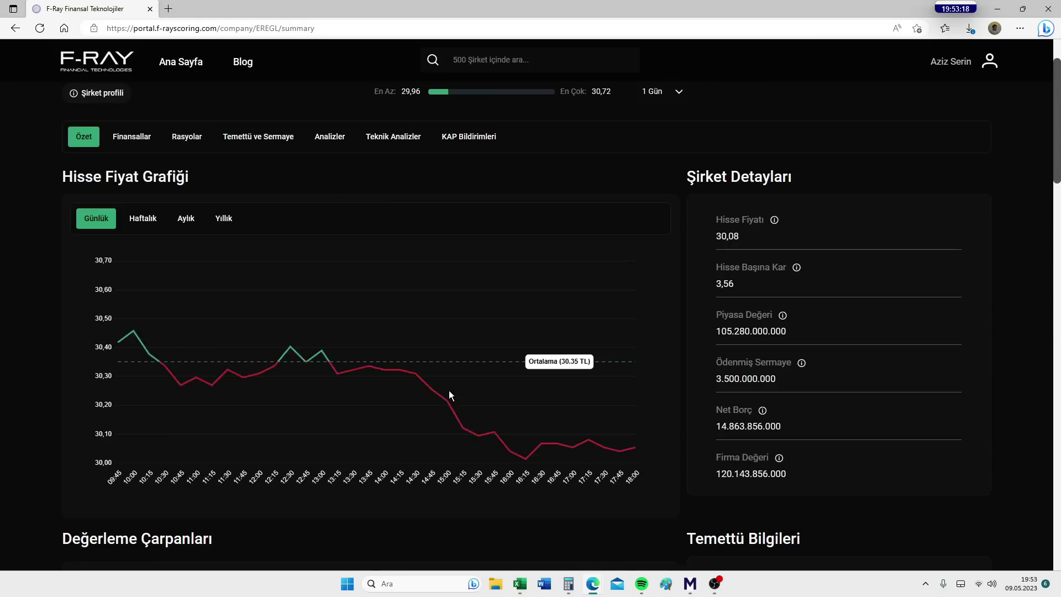
scroll(449, 390, down, 3)
scroll(449, 394, down, 4)
scroll(445, 398, up, 1)
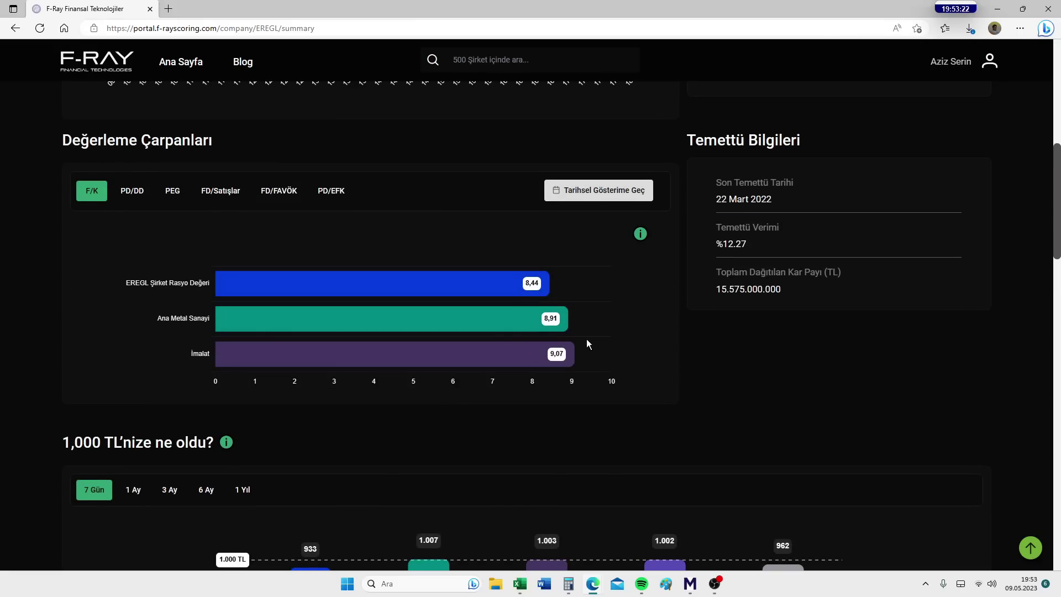
mouse_move(526, 287)
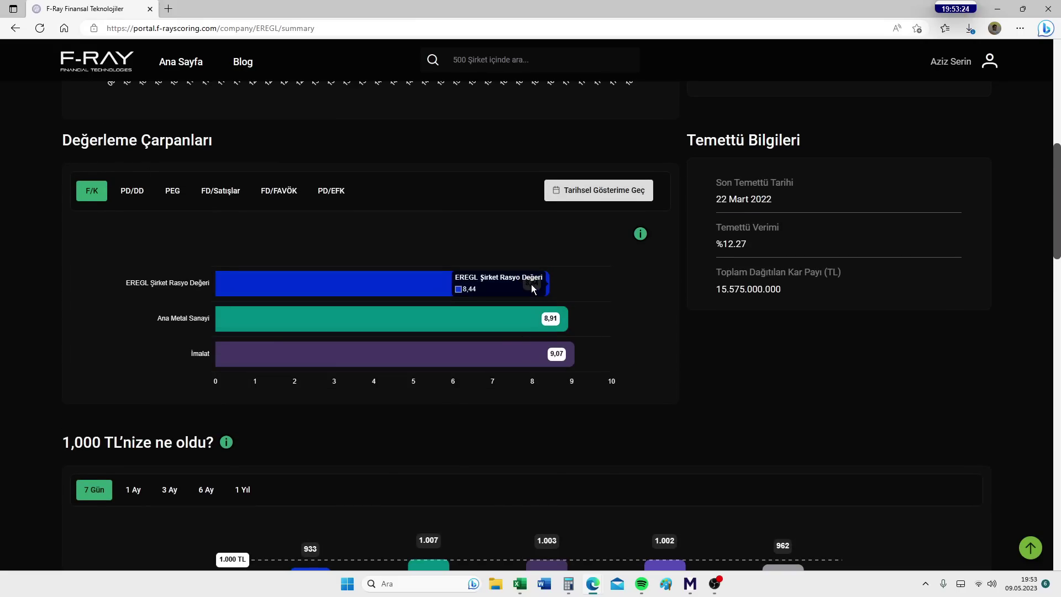
- Switch the F/K multiple to its historical view and inspect the peaks and recent levels on the chart
click(602, 193)
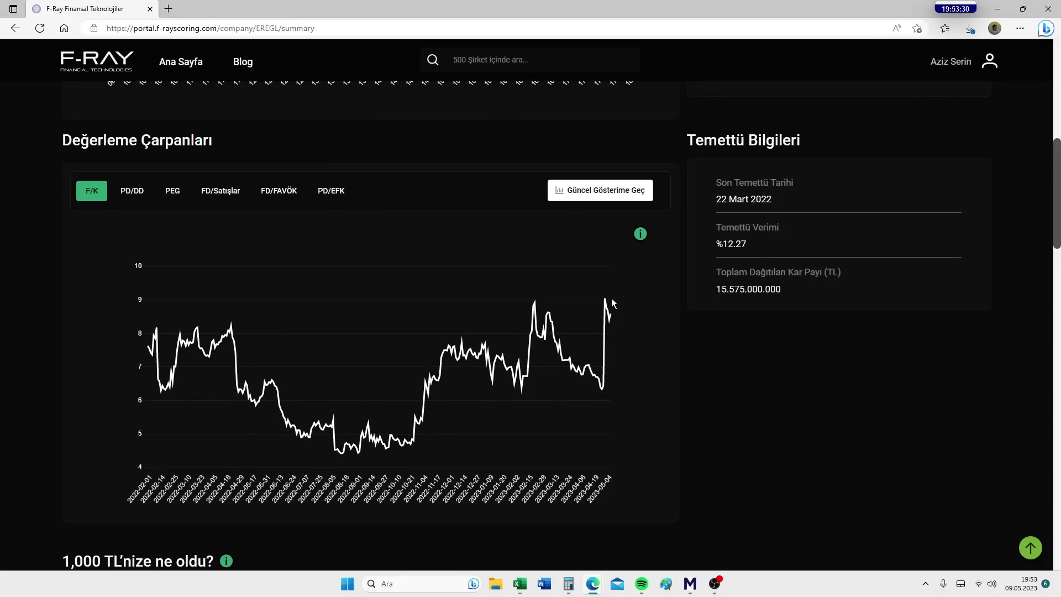
mouse_move(605, 299)
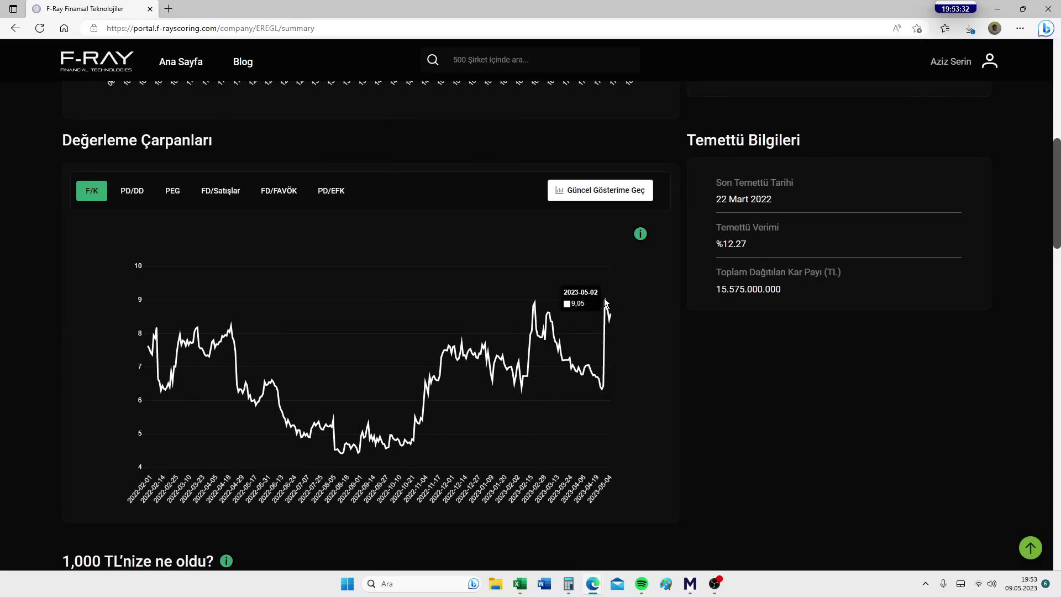
mouse_move(535, 304)
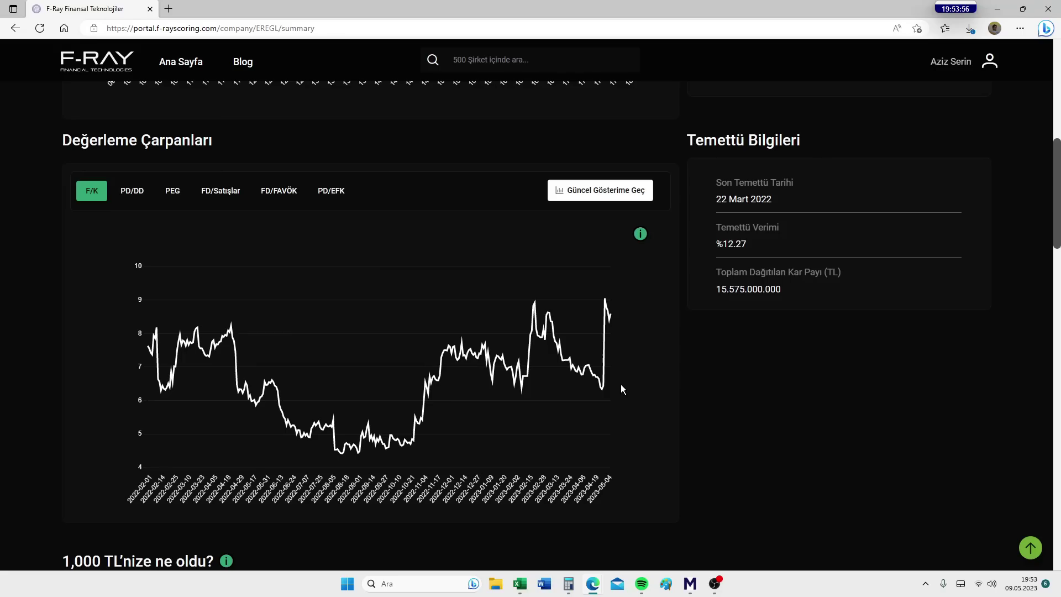
mouse_move(466, 363)
- Check the P/E ratio history on EREGL's TradingView chart, and return to the 2023 net profit forecast in D9 in Excel
mouse_move(596, 587)
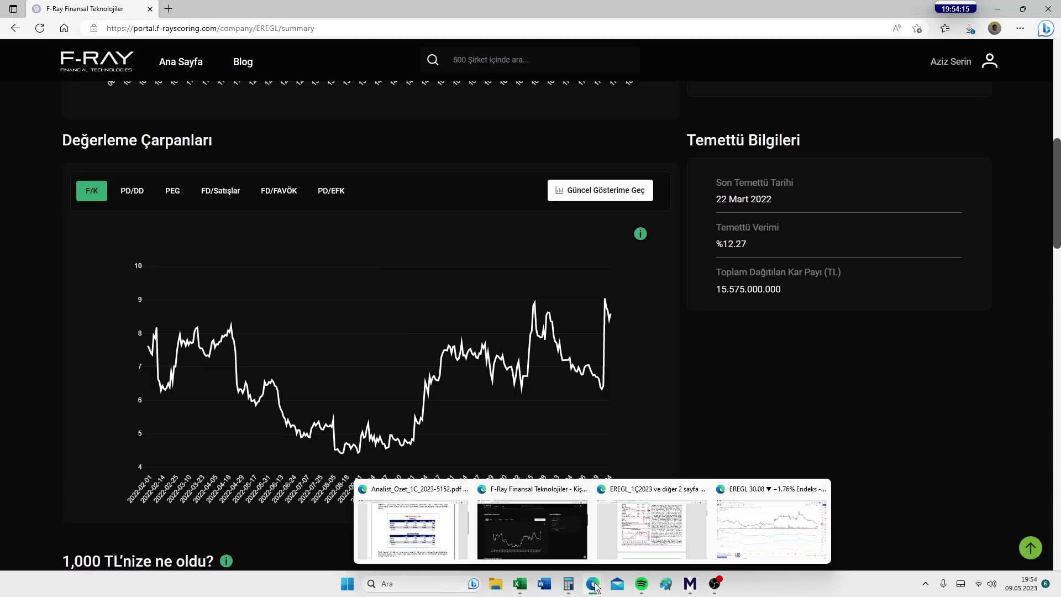
click(801, 522)
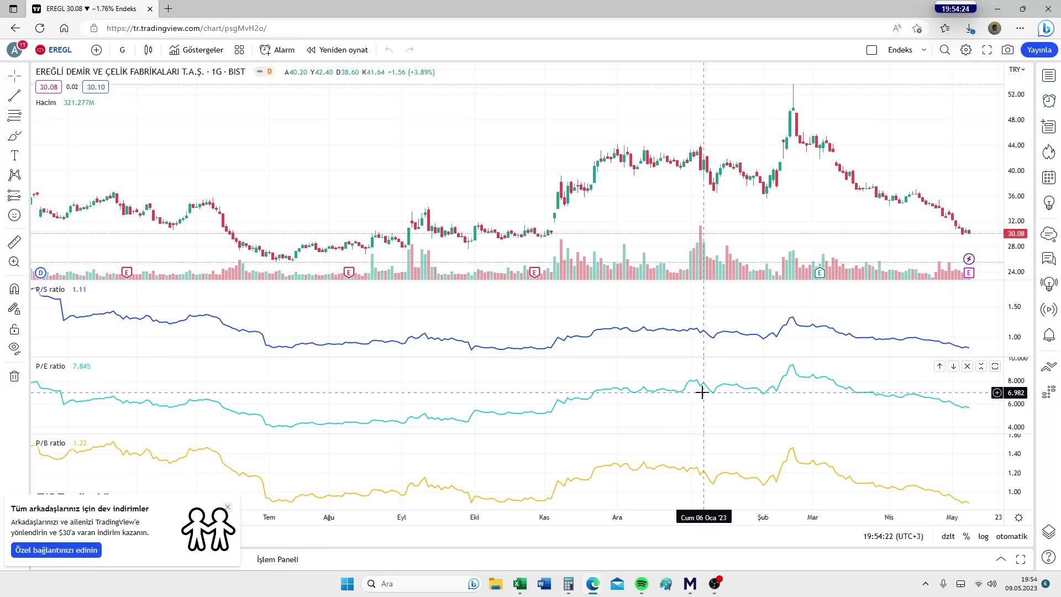
click(521, 584)
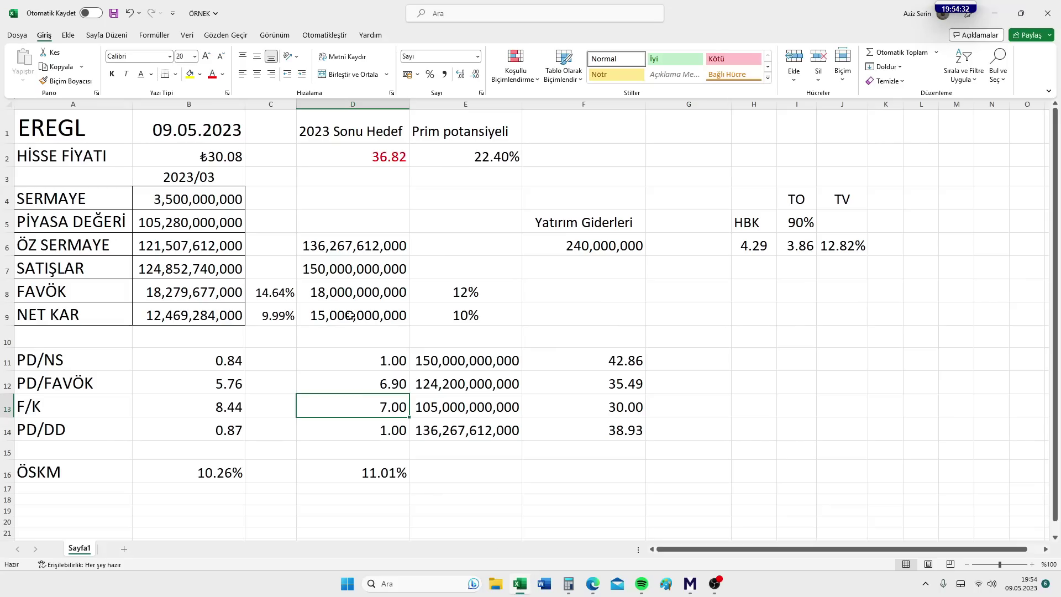
click(378, 318)
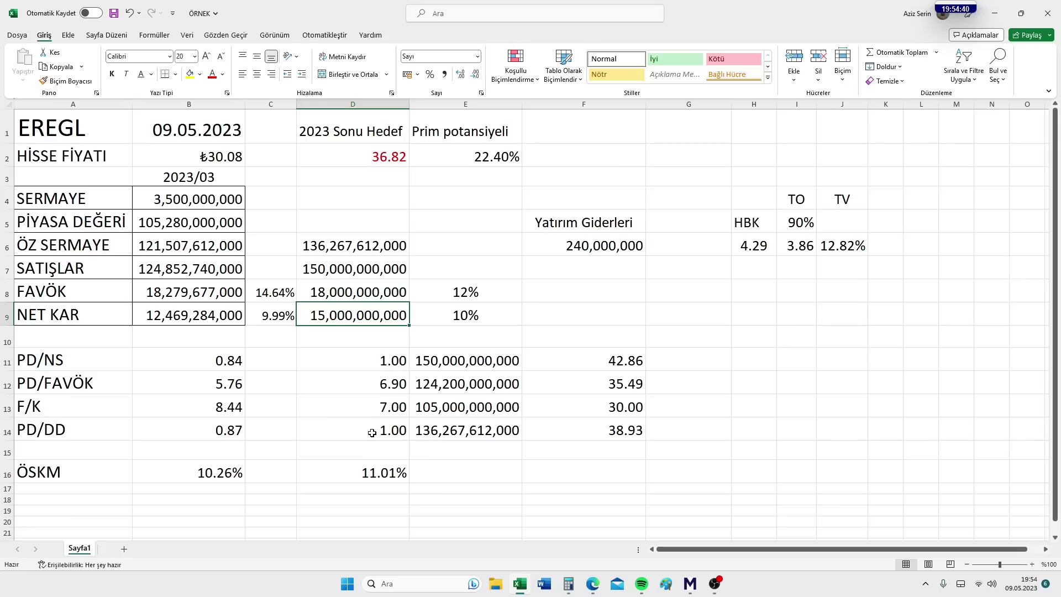
- Inspect the F/K valuation in row 13 from target multiple to market value, and check the per-share price formula in F13
click(373, 405)
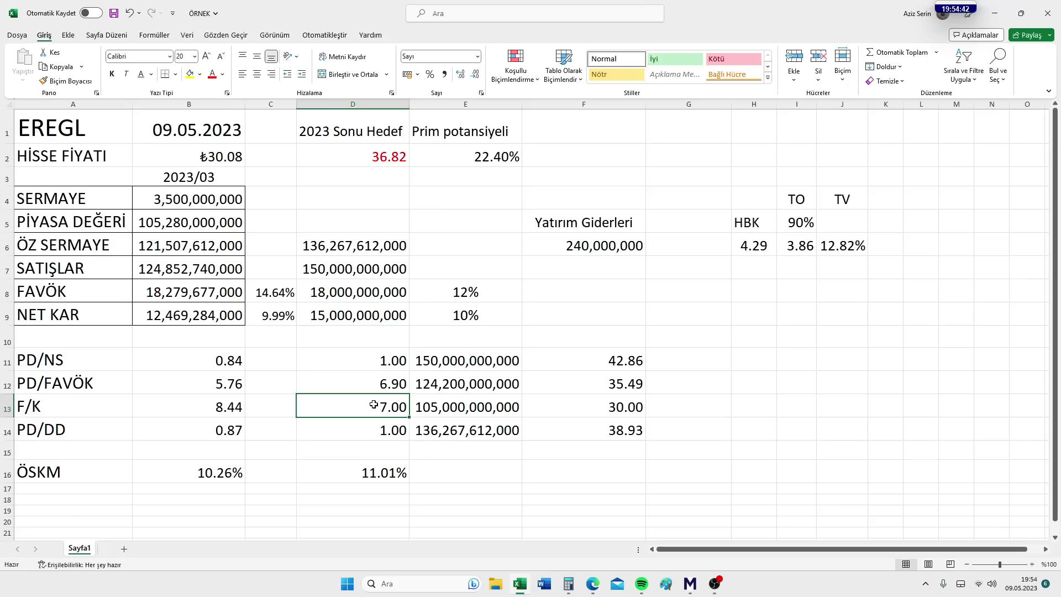
click(451, 408)
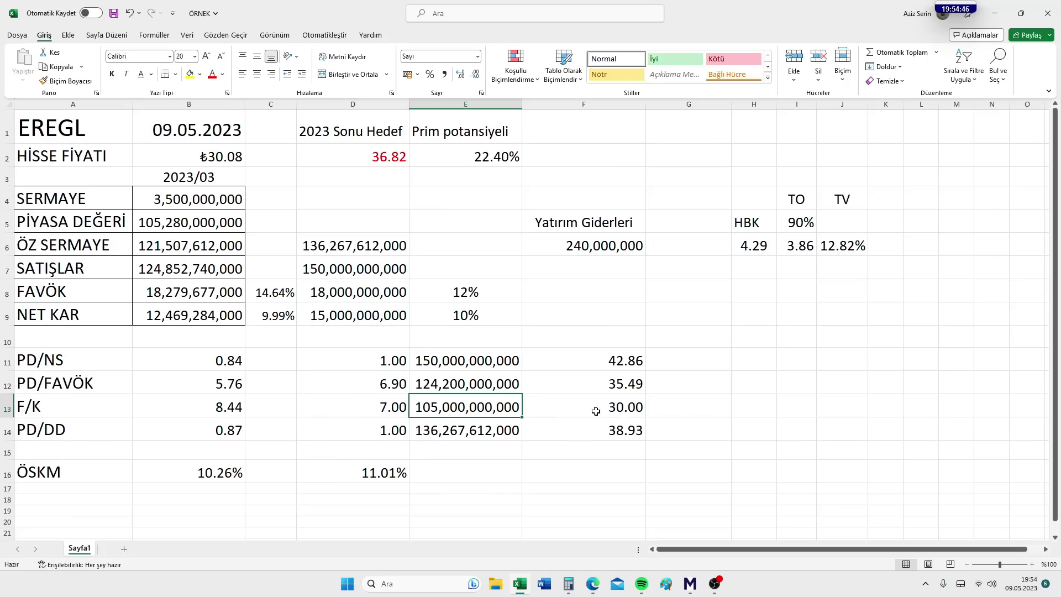
click(564, 401)
double_click(568, 400)
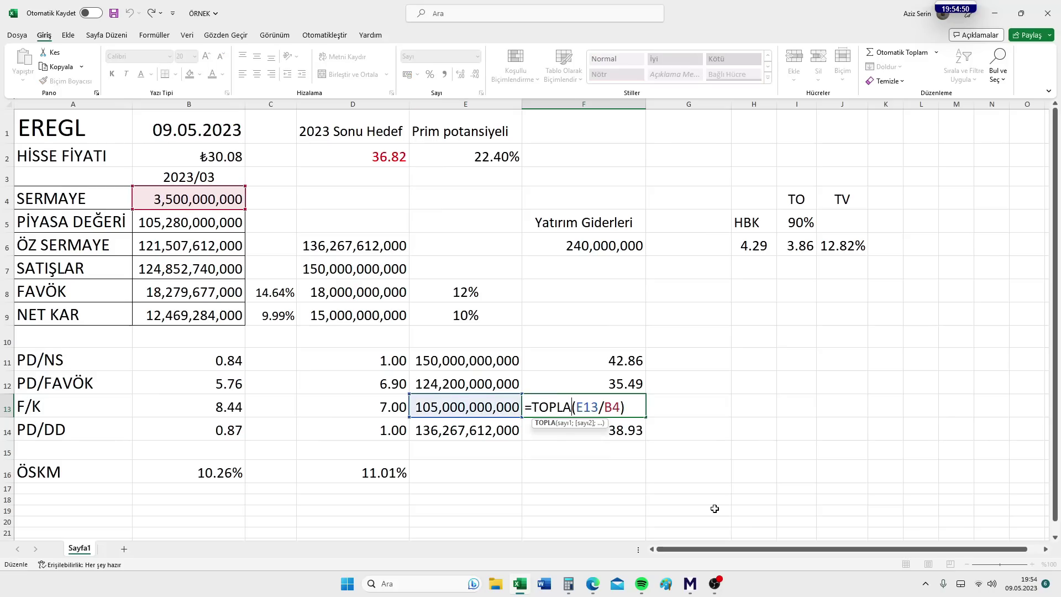
key(Return)
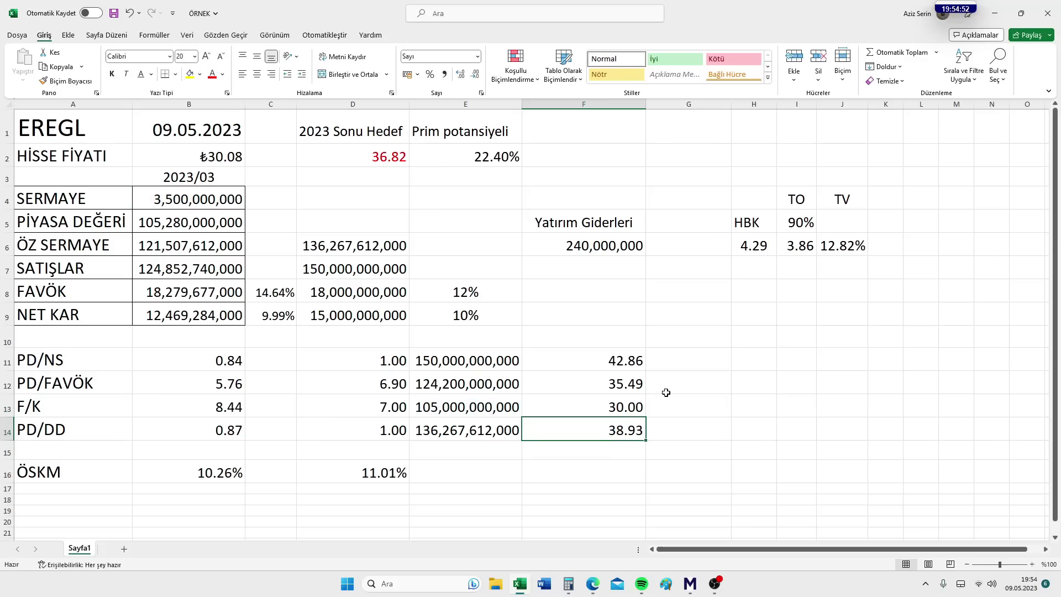
click(579, 362)
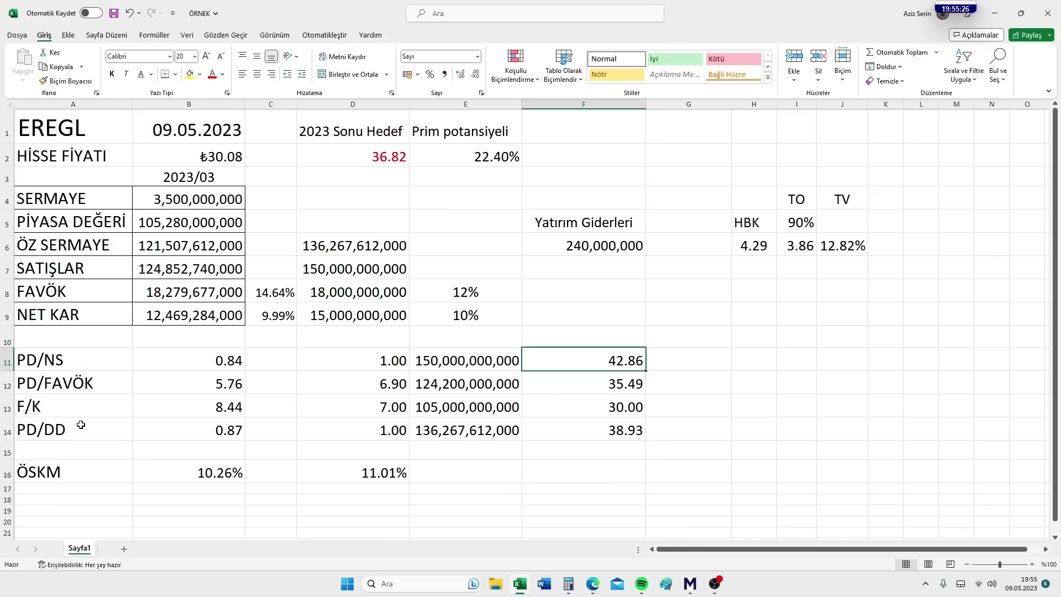
- Compare the current and target PD/DD multiples in row 14 and check the resulting share price in F14
click(69, 438)
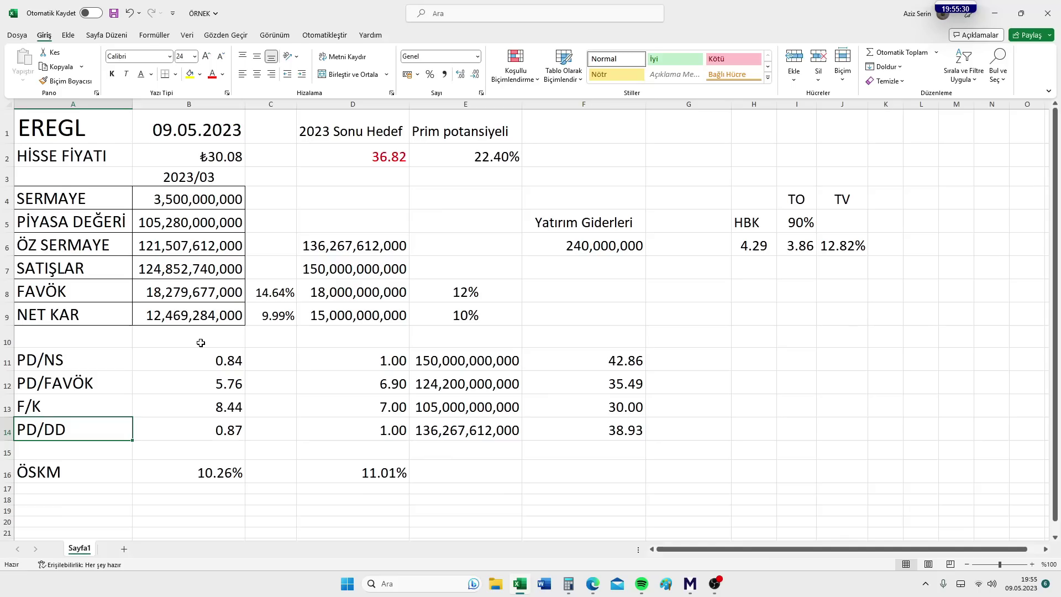
click(194, 362)
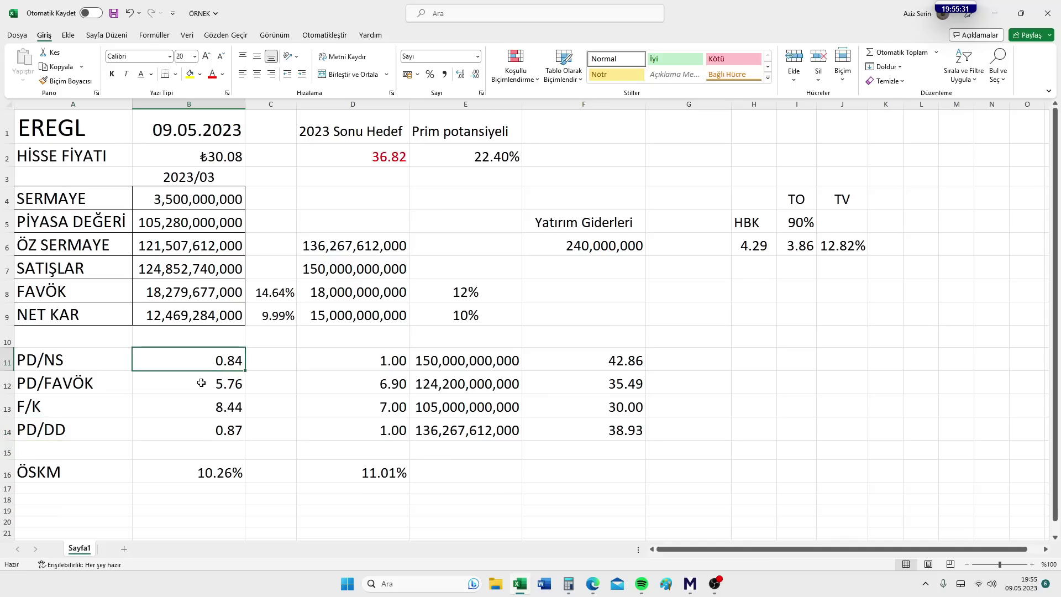
click(174, 430)
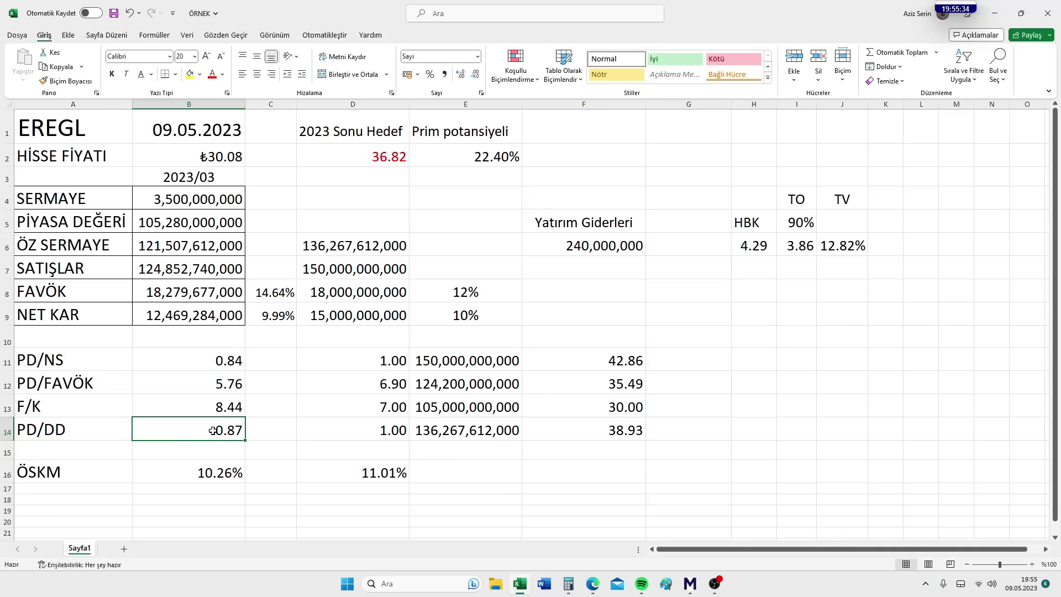
click(355, 437)
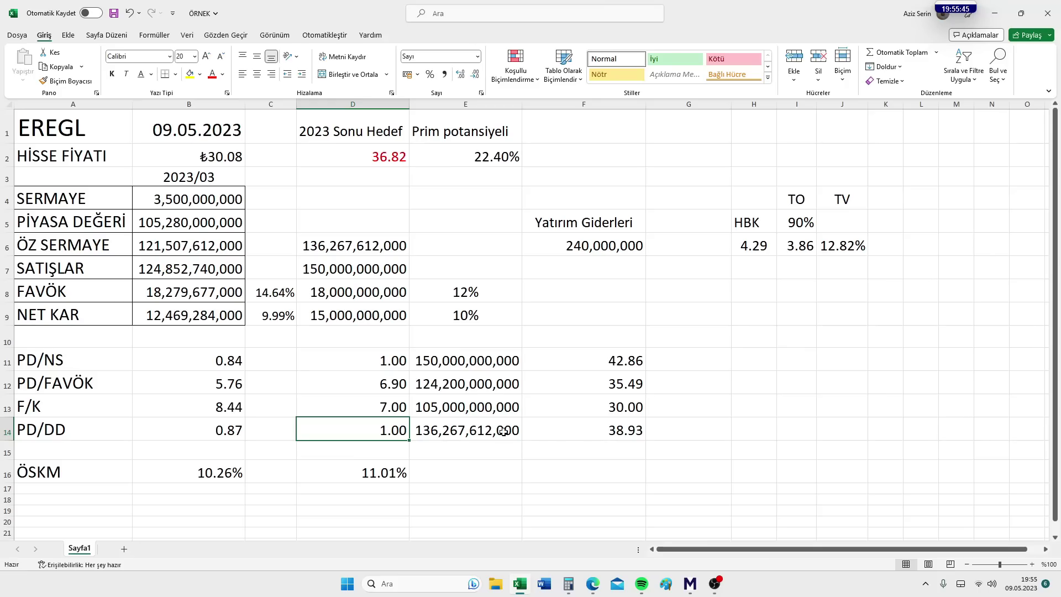
click(570, 429)
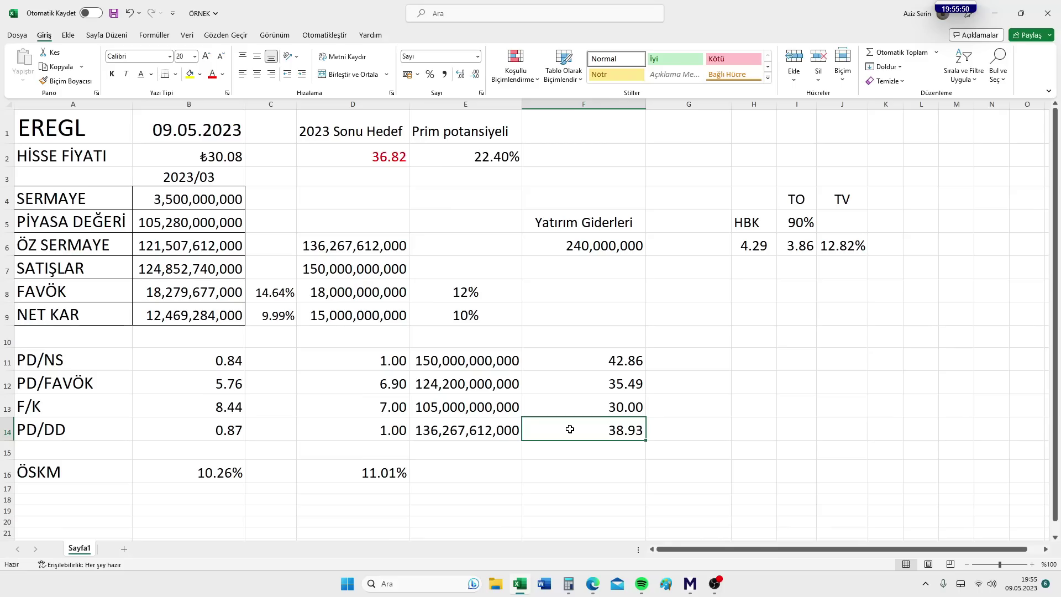
click(365, 431)
double_click(372, 431)
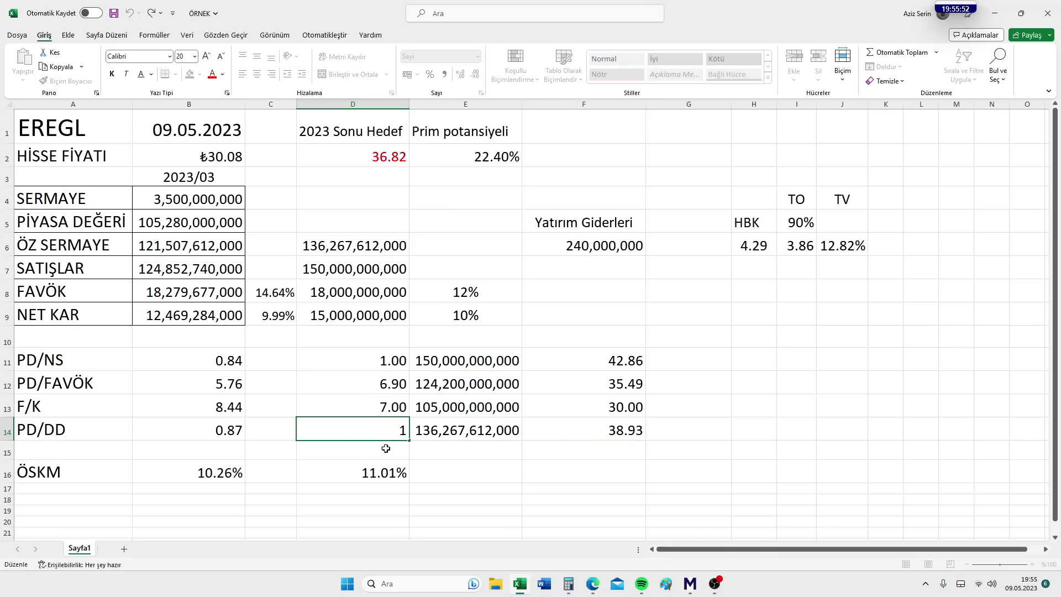
key(Return)
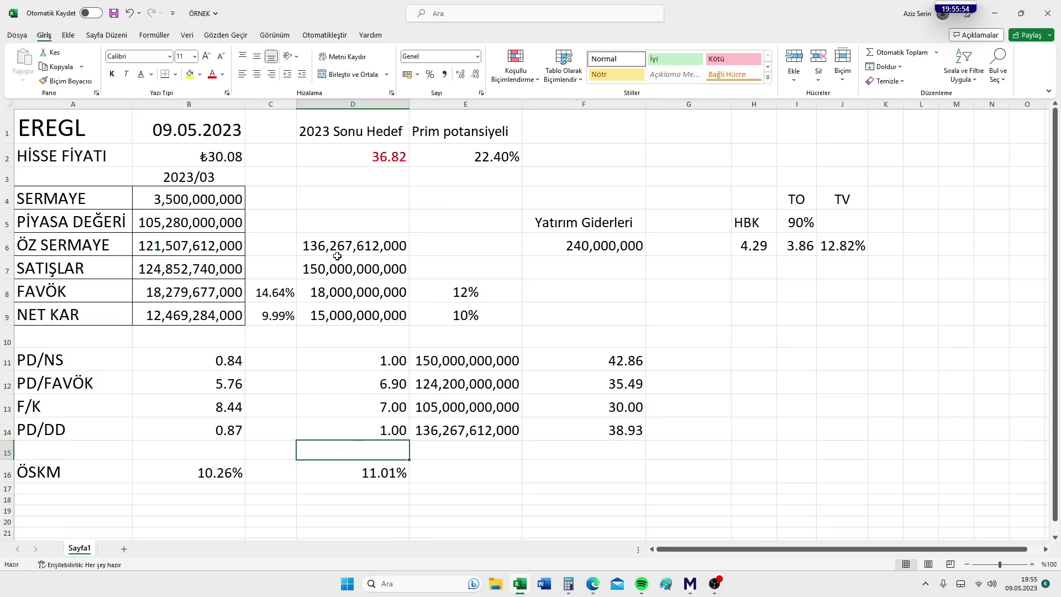
- Examine the formula behind the 2023 equity forecast in D6 and its Yatırım Giderleri deduction in F6
click(337, 246)
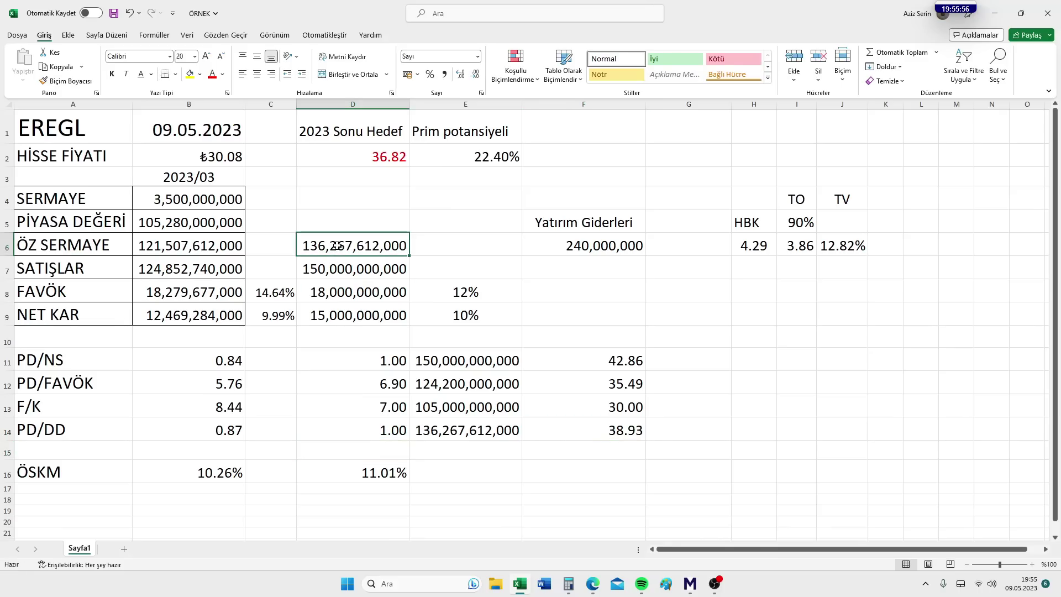
double_click(366, 249)
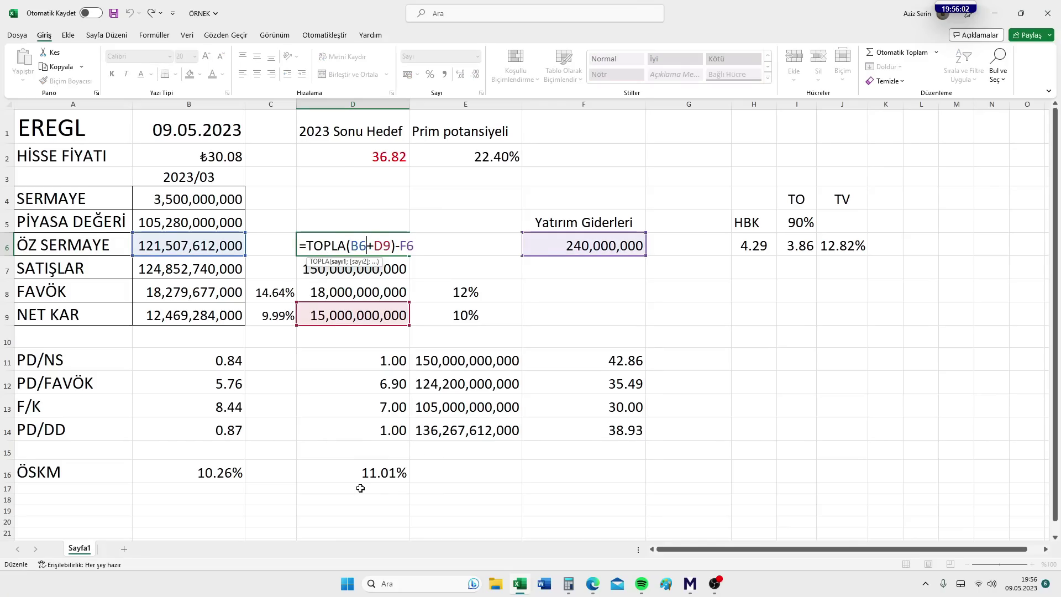
key(Return)
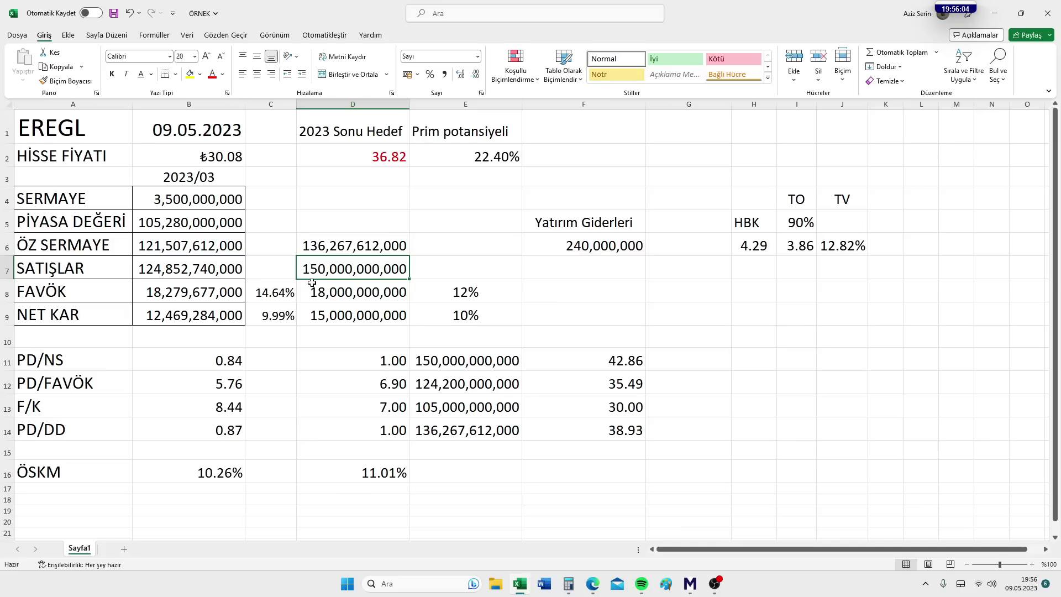
click(322, 247)
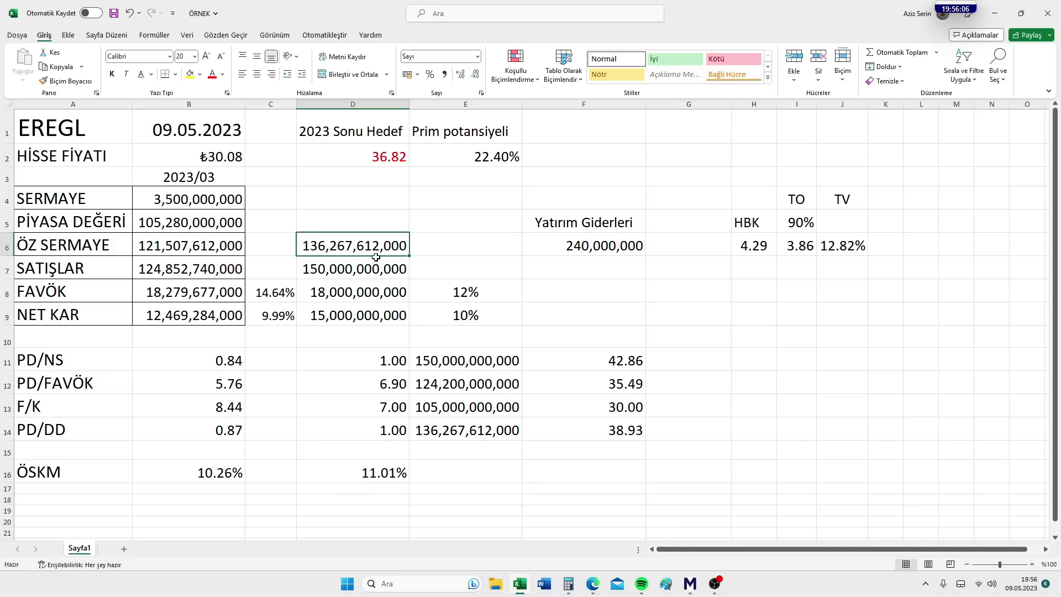
click(354, 246)
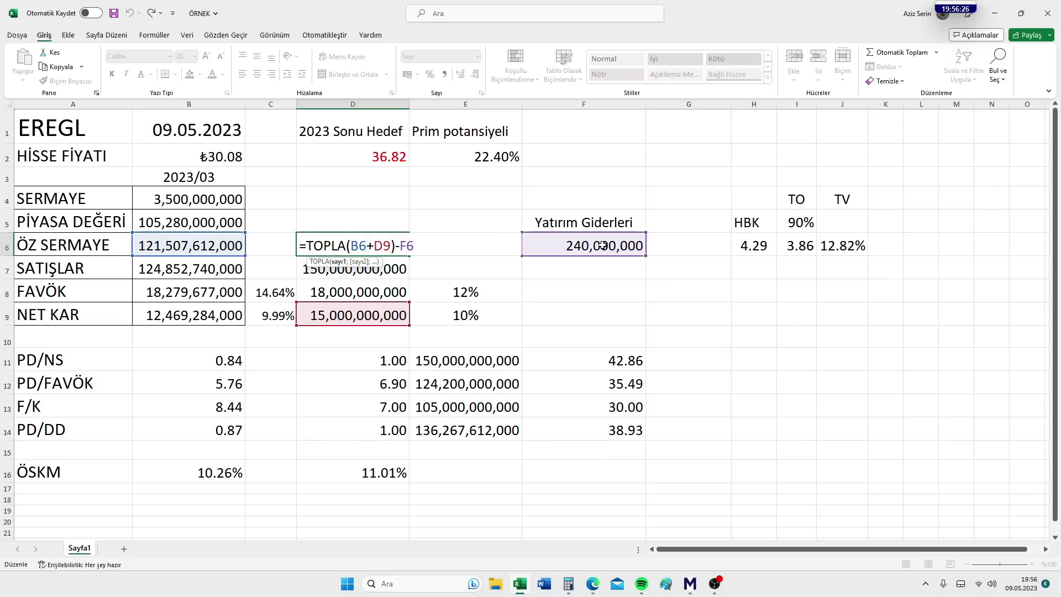
key(Return)
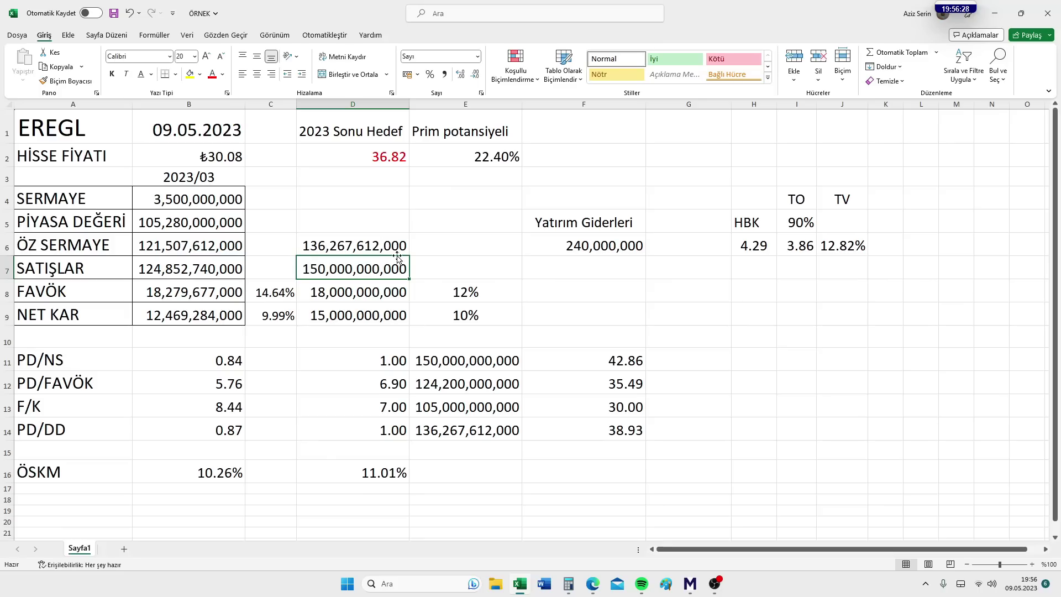
click(575, 243)
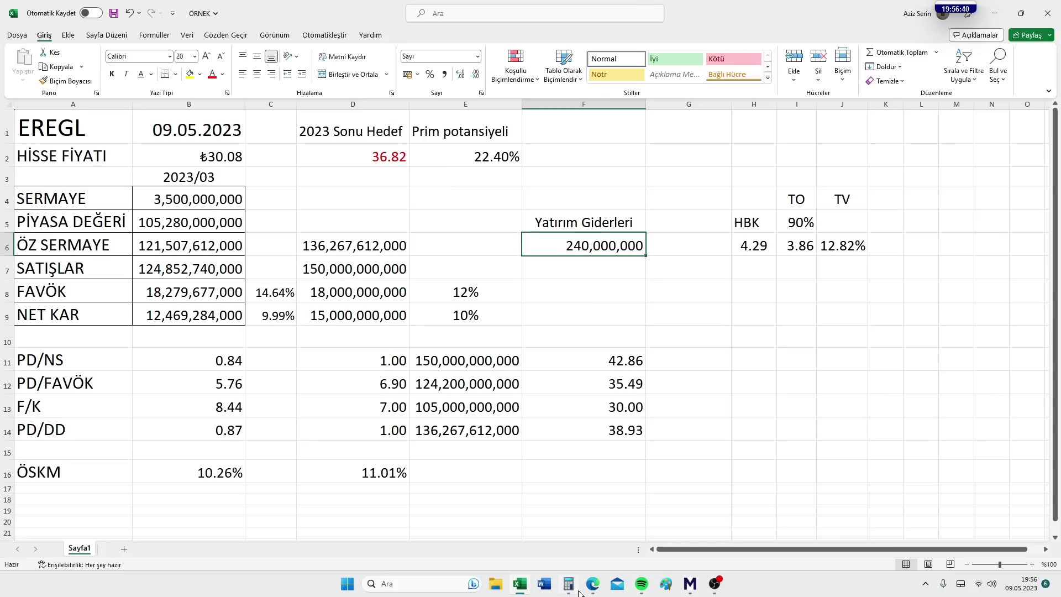
- Switch to the F-Ray page, open EREGL's detailed income statement under Finansallar and find the Yatırım Faaliyetlerinden Giderler row
mouse_move(591, 590)
click(532, 528)
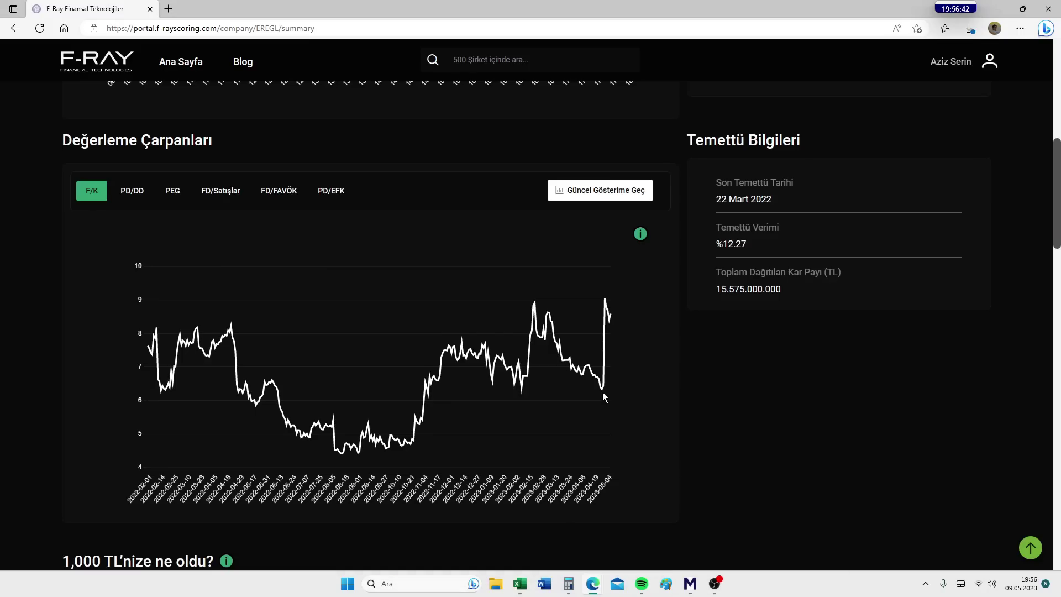
scroll(489, 388, up, 5)
scroll(489, 388, up, 3)
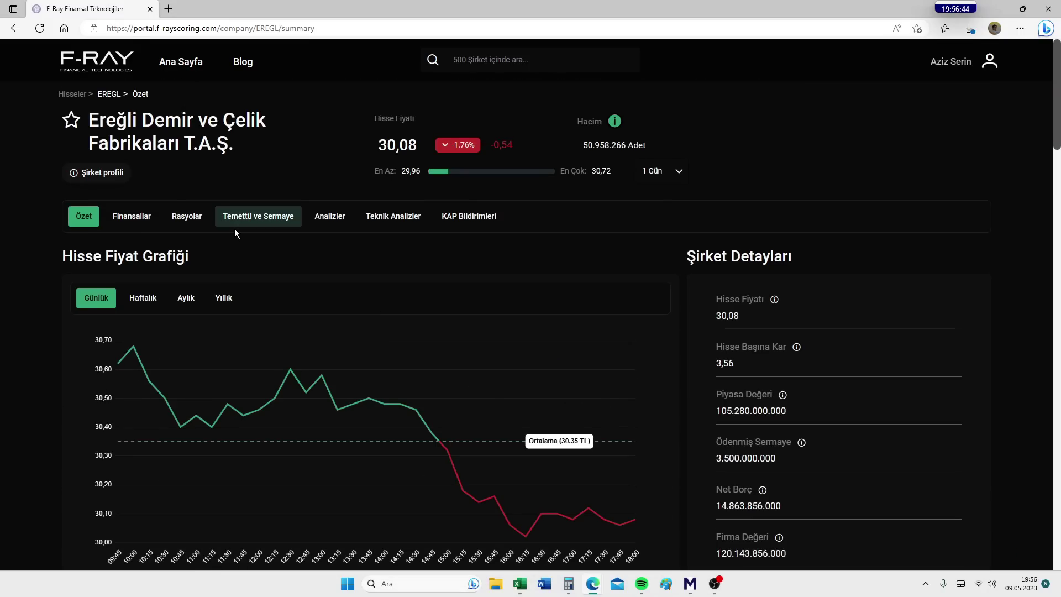
click(131, 222)
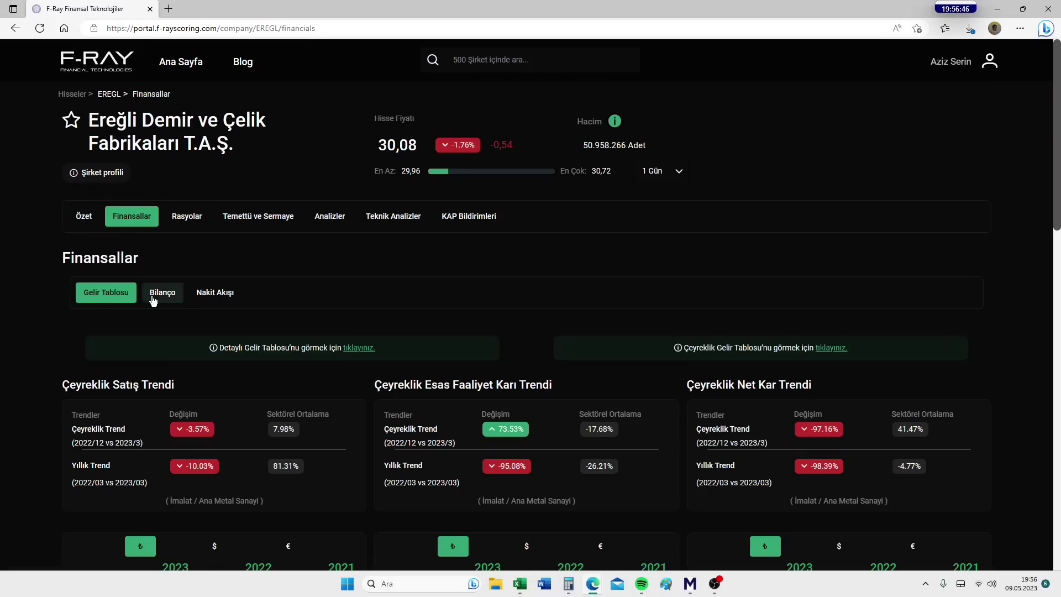
click(354, 348)
scroll(590, 382, down, 5)
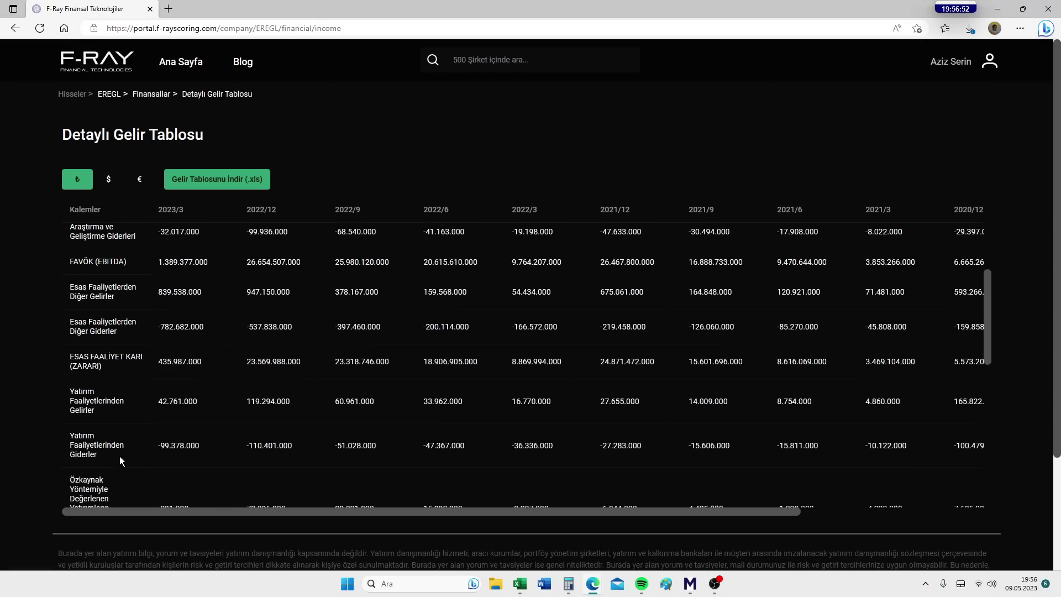
scroll(168, 439, down, 1)
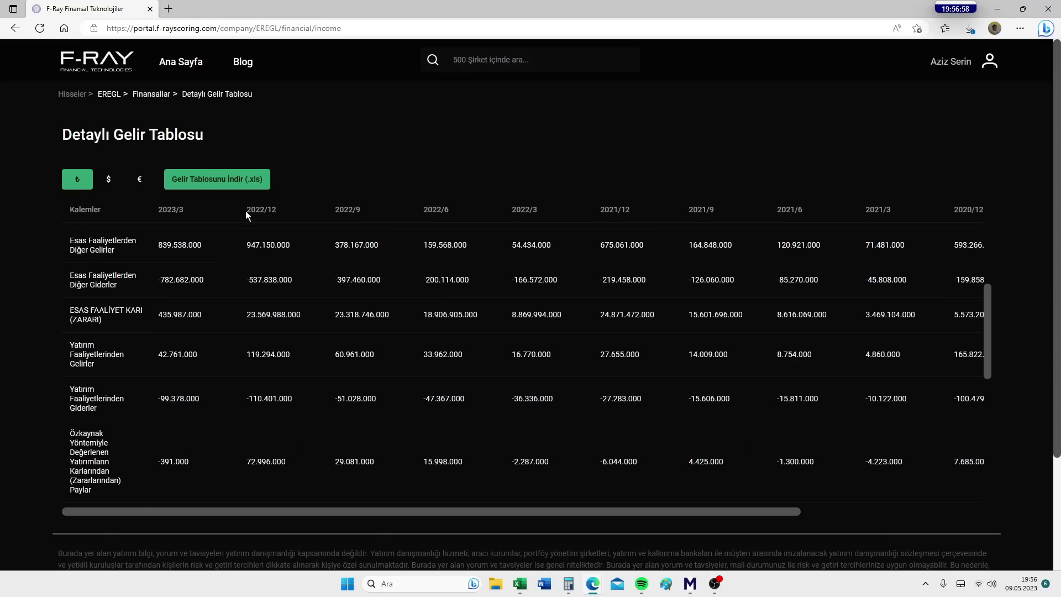
- Compare the 2022/12 and 2023/3 investment expenses, and return to the Yatırım Giderleri estimate in F6 in Excel
drag(248, 207, 290, 247)
click(284, 411)
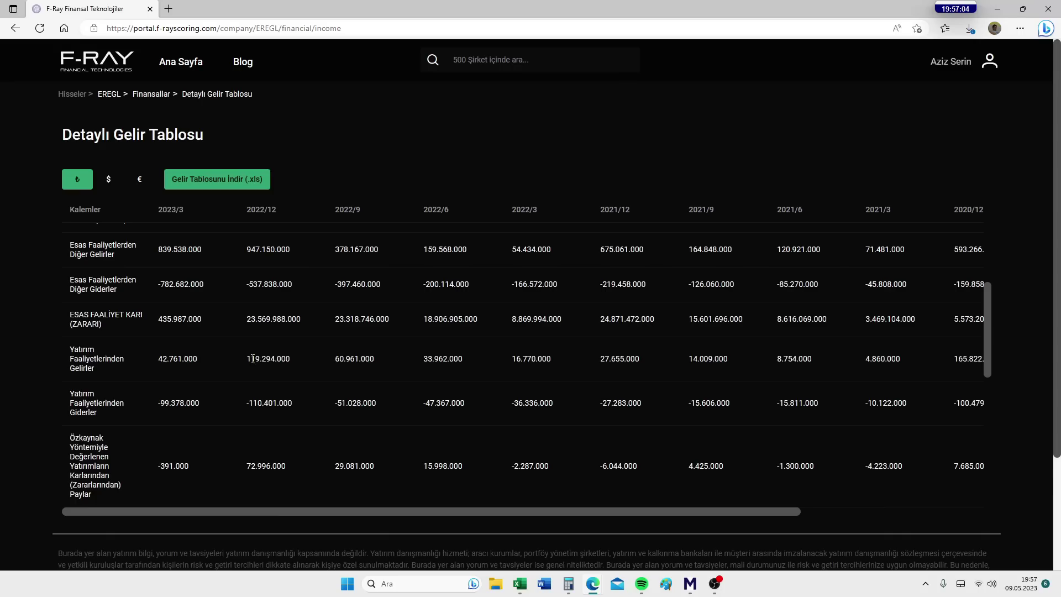
drag(251, 406, 263, 406)
click(201, 412)
click(519, 584)
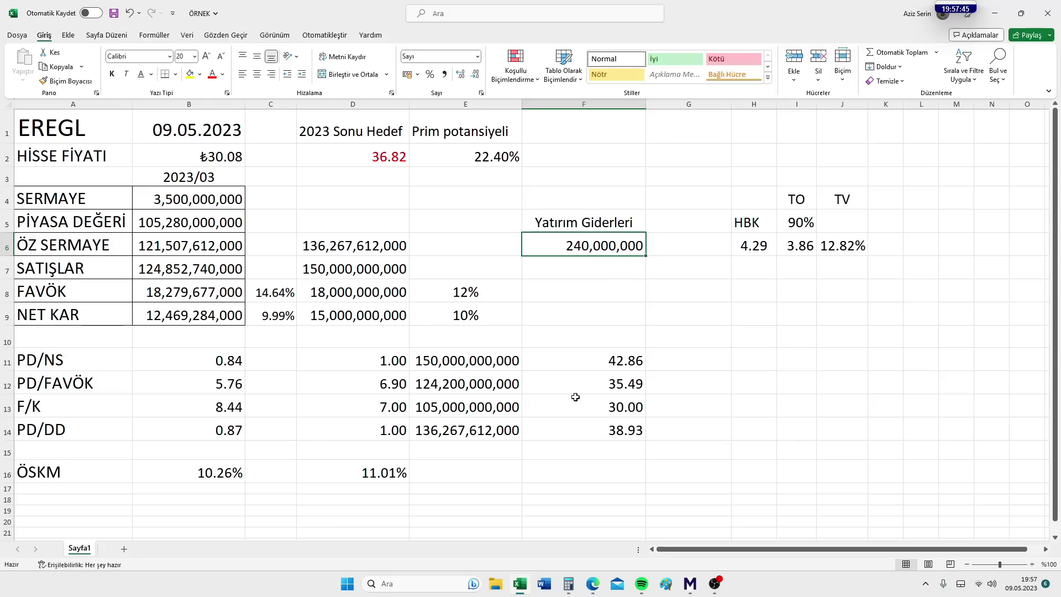
click(563, 266)
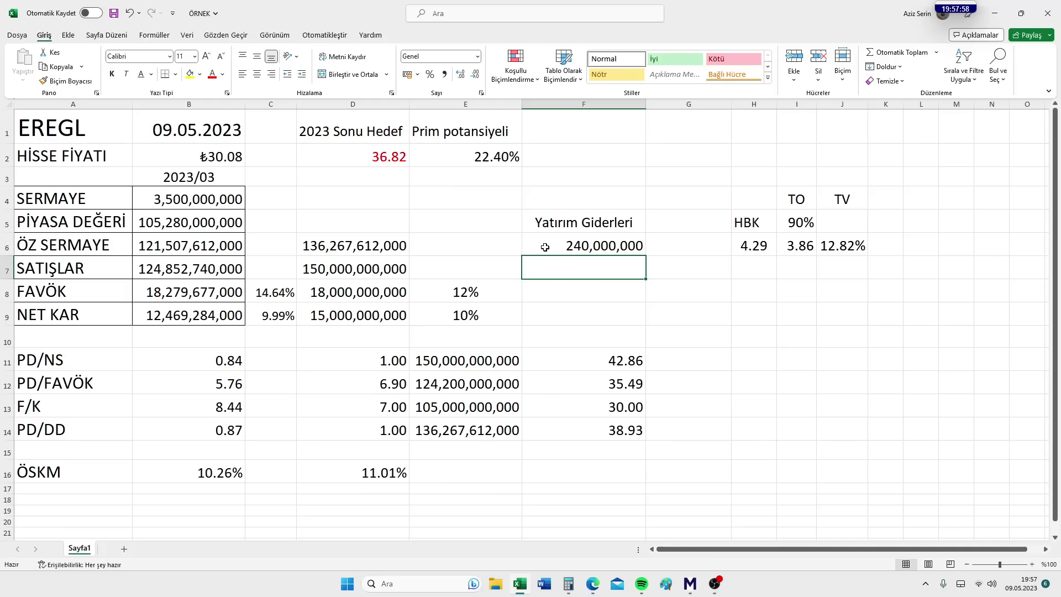
click(545, 247)
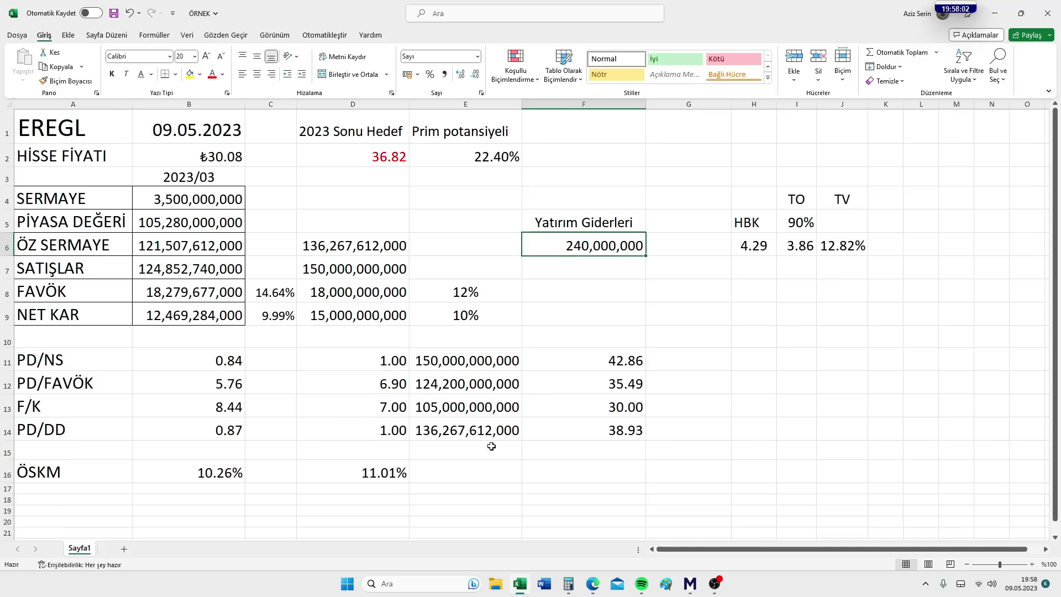
- Review the share prices implied by each valuation multiple in F11:F14
click(601, 361)
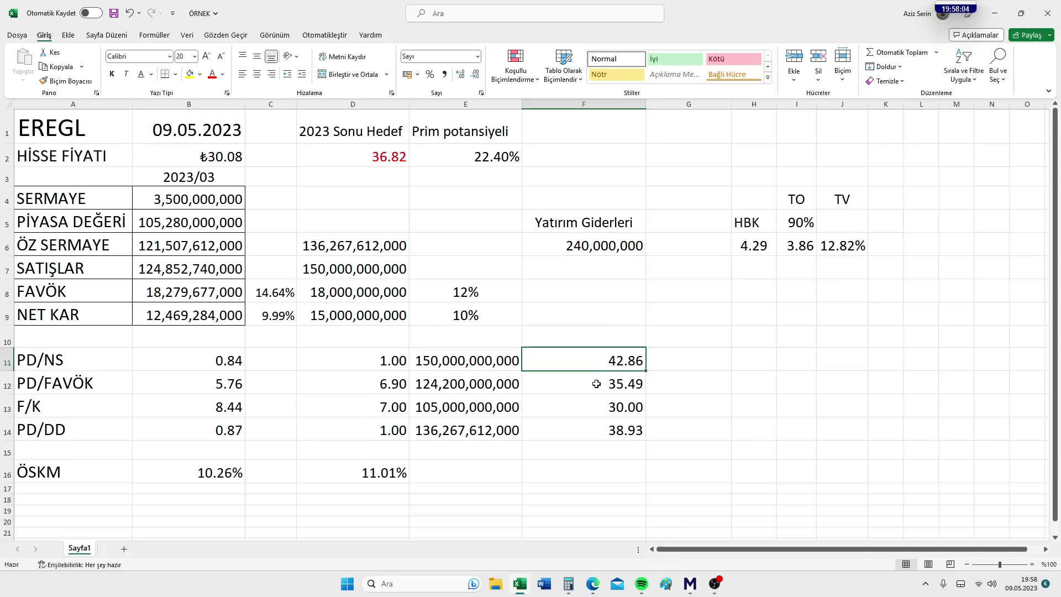
click(598, 383)
click(602, 421)
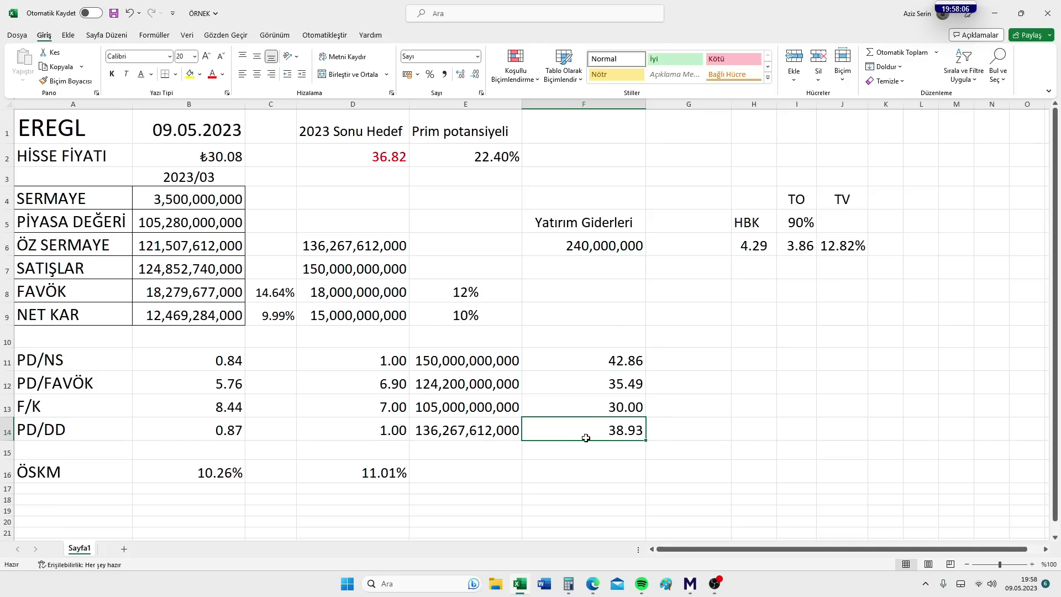
click(571, 469)
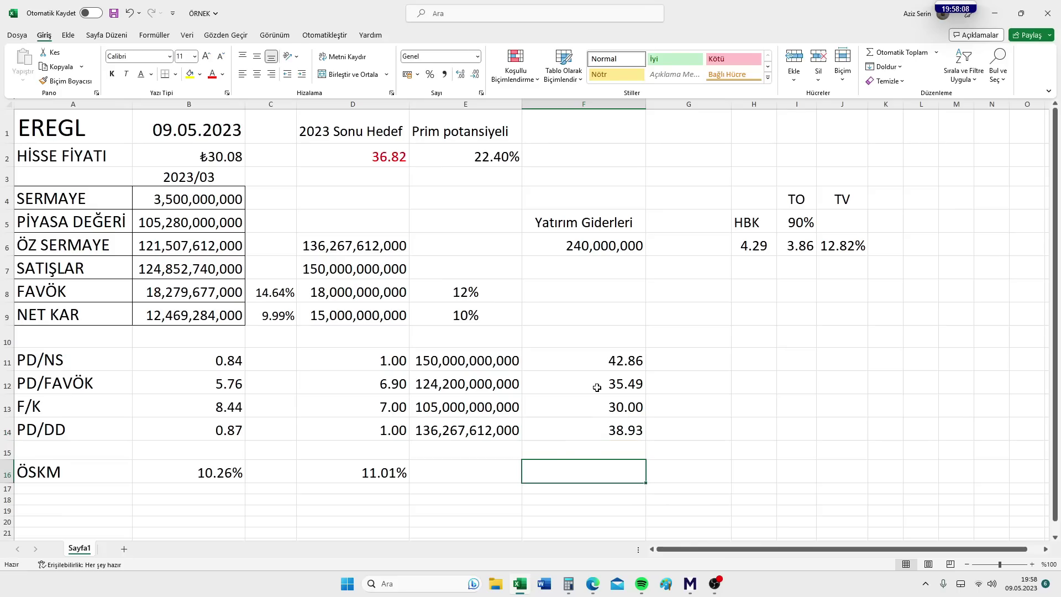
- Check the 2023 year-end target price in D2 and its upside in E2, and select the HBK, TO and TV block H4:J6
click(337, 156)
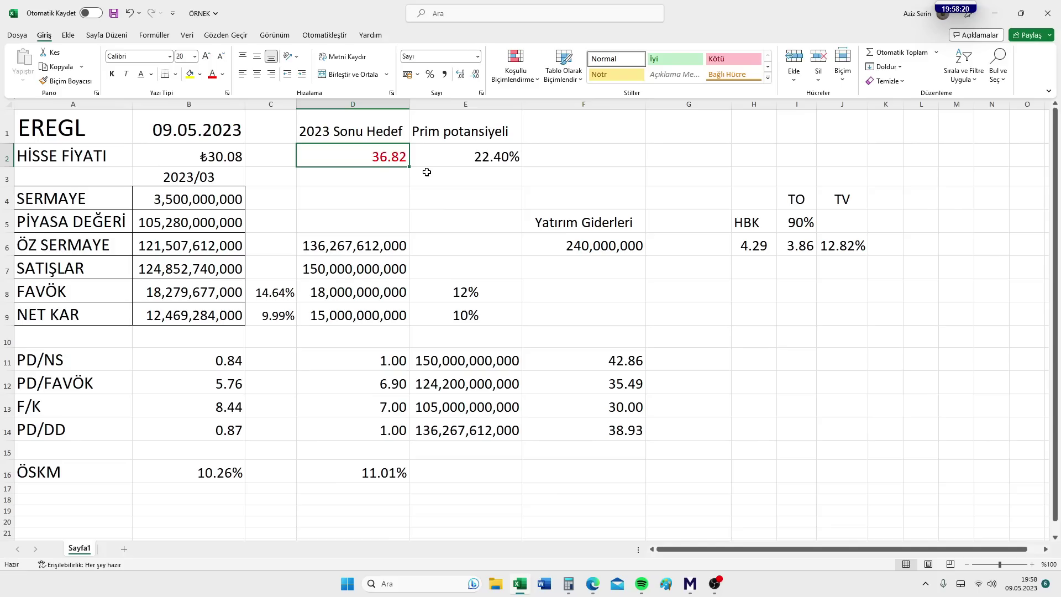
click(454, 156)
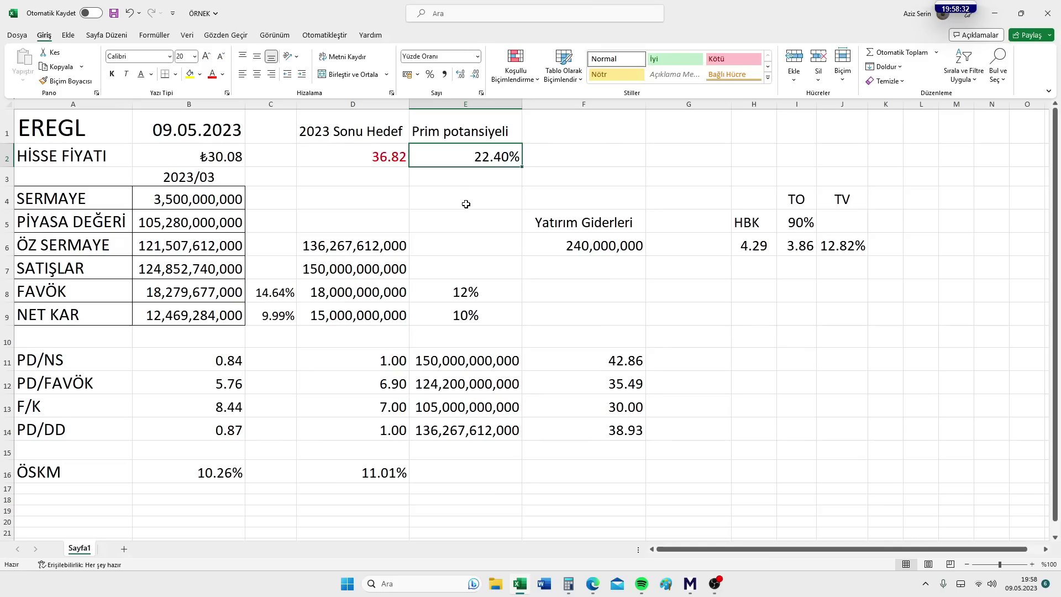
click(759, 191)
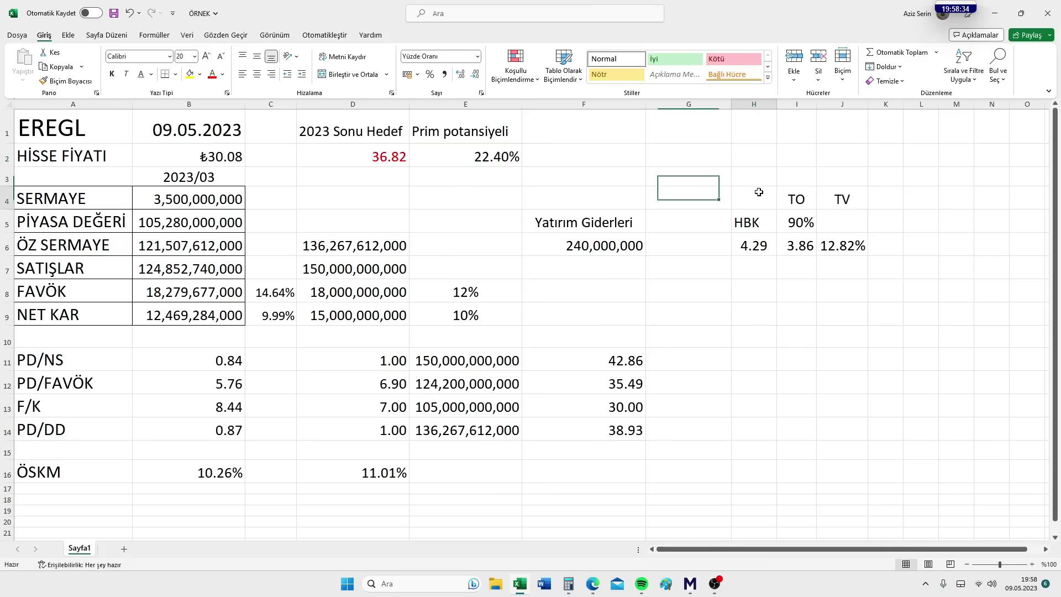
drag(759, 192, 846, 247)
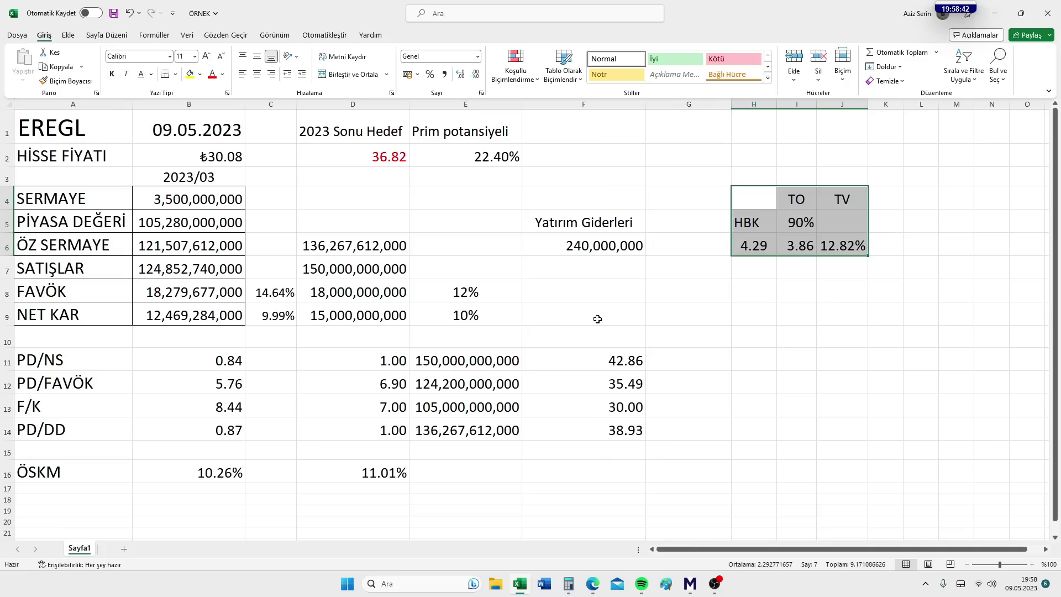
- Check the 2023 net profit estimate in D9 and inspect the HBK formula in H6 without changing it
click(689, 315)
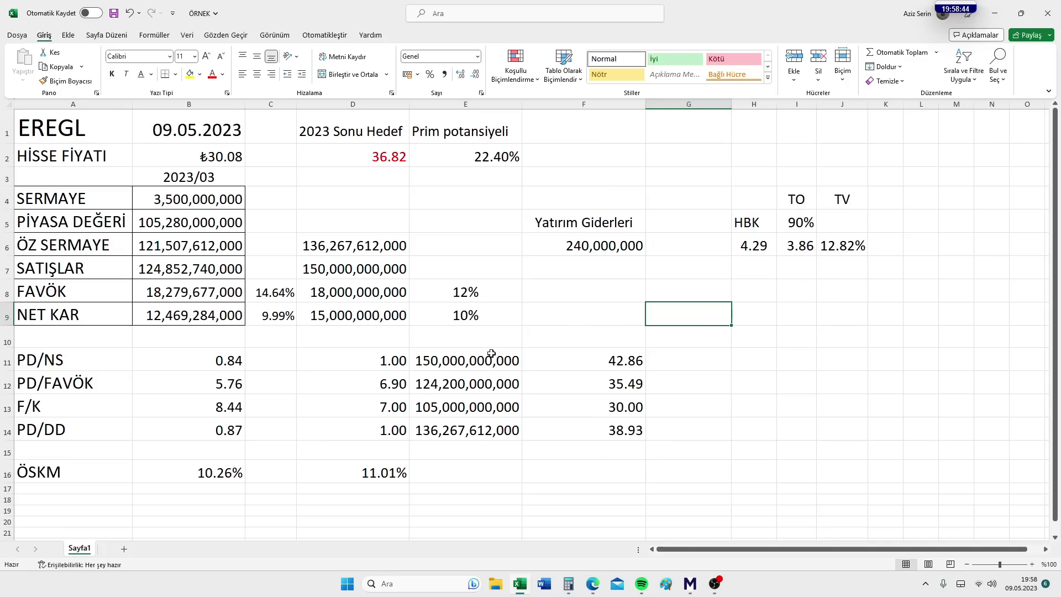
click(340, 316)
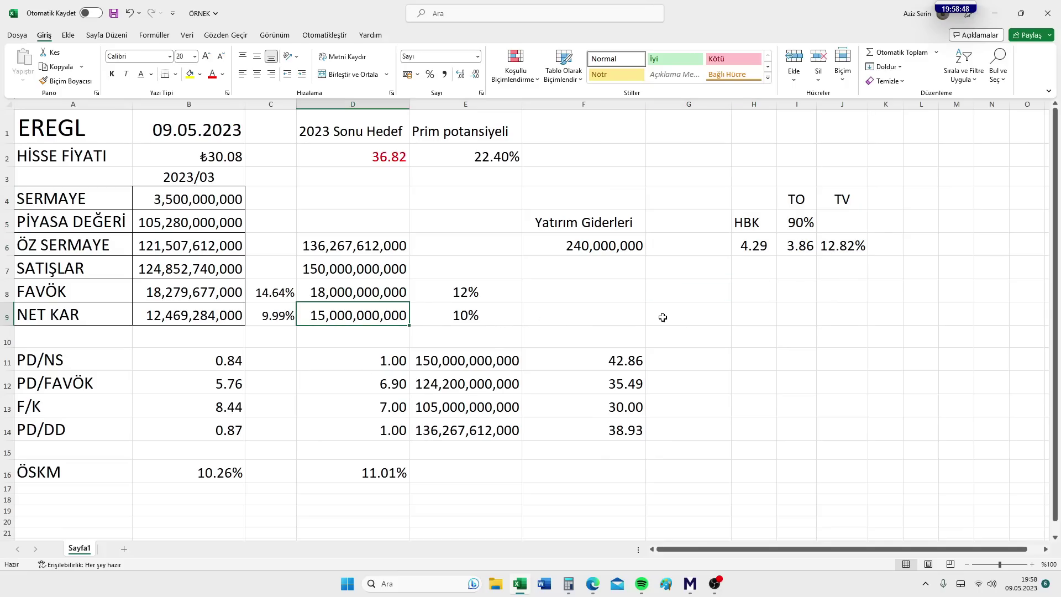
click(751, 247)
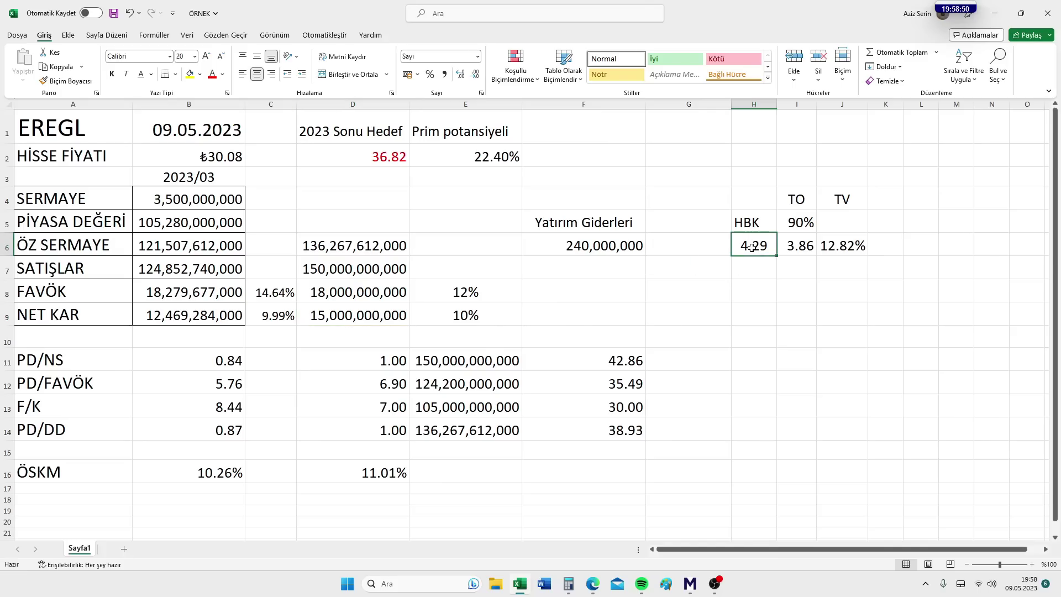
double_click(751, 247)
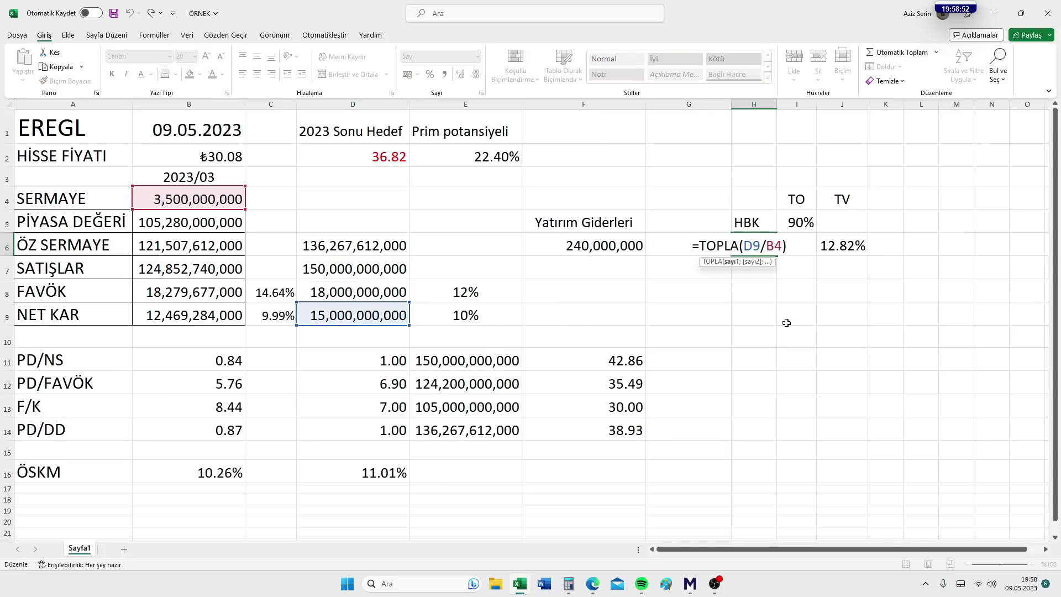
key(Return)
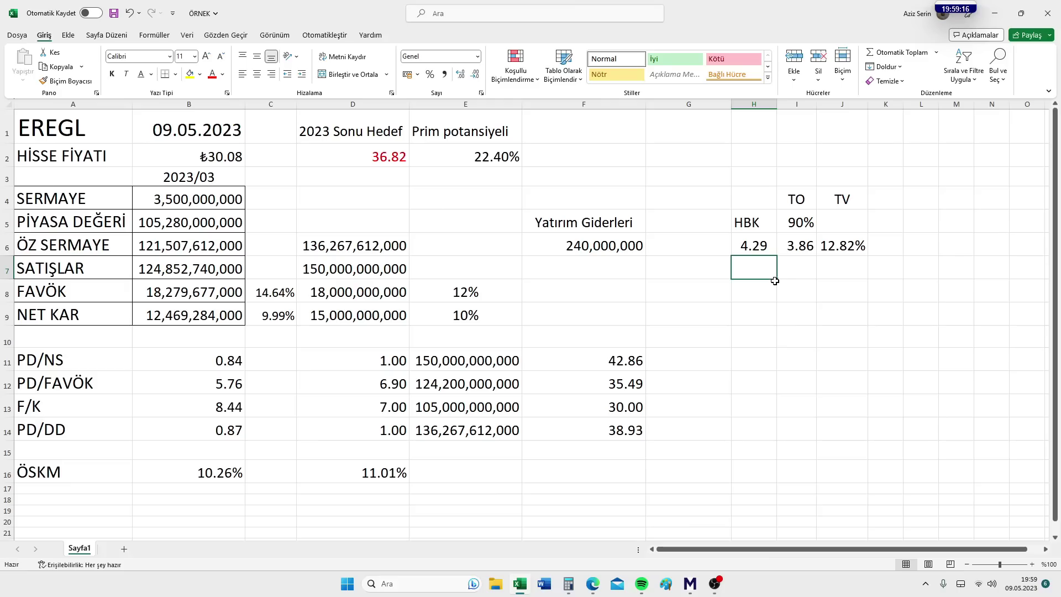
- Review the dividend estimate from earnings per share in H6 through the TO ratio in I5 and dividend in I6 to the TV yield in J6
click(749, 245)
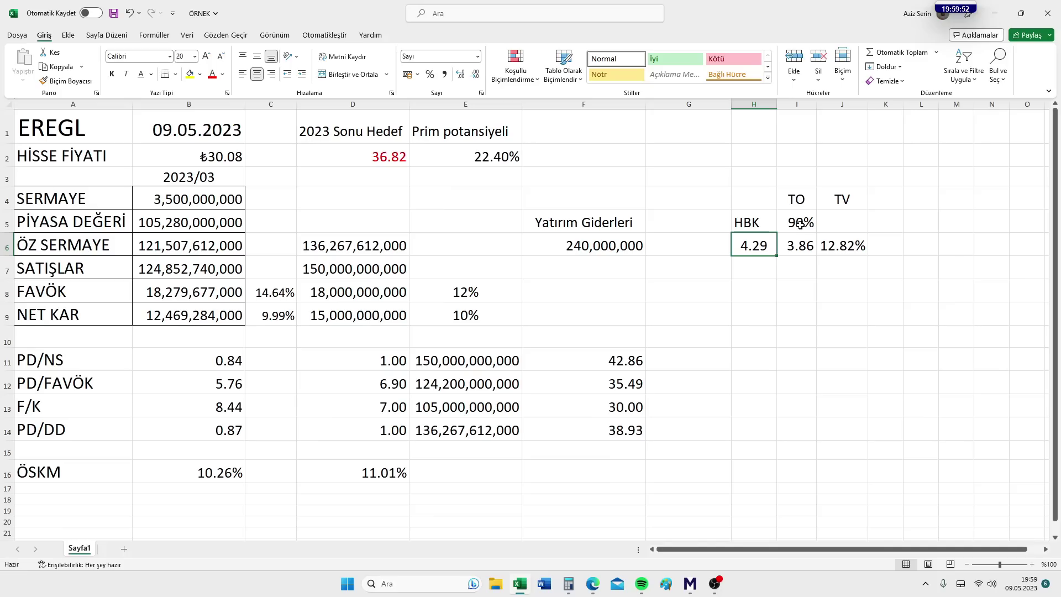
click(799, 224)
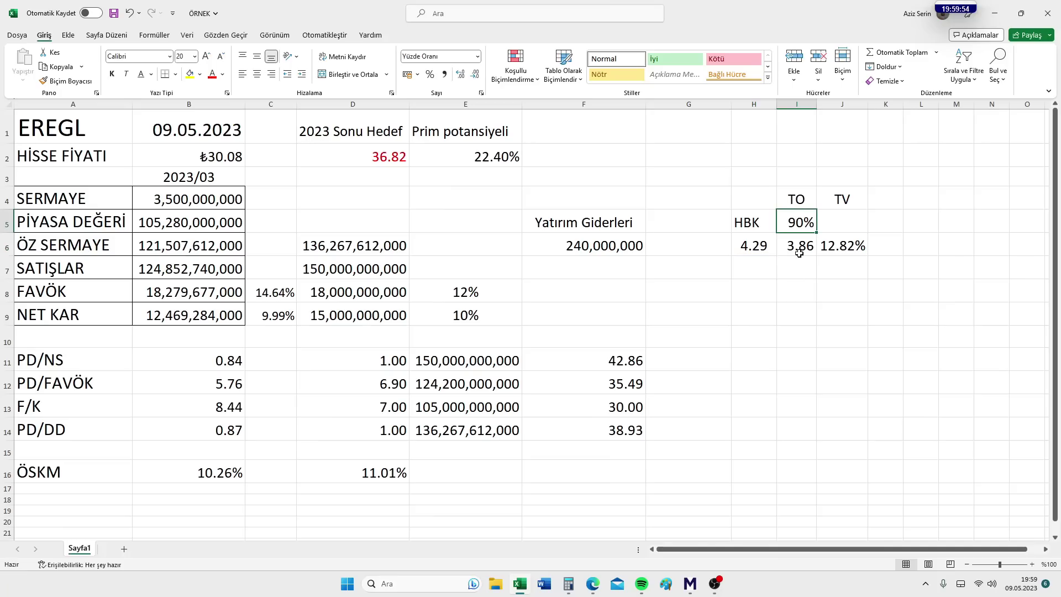
click(802, 264)
click(797, 245)
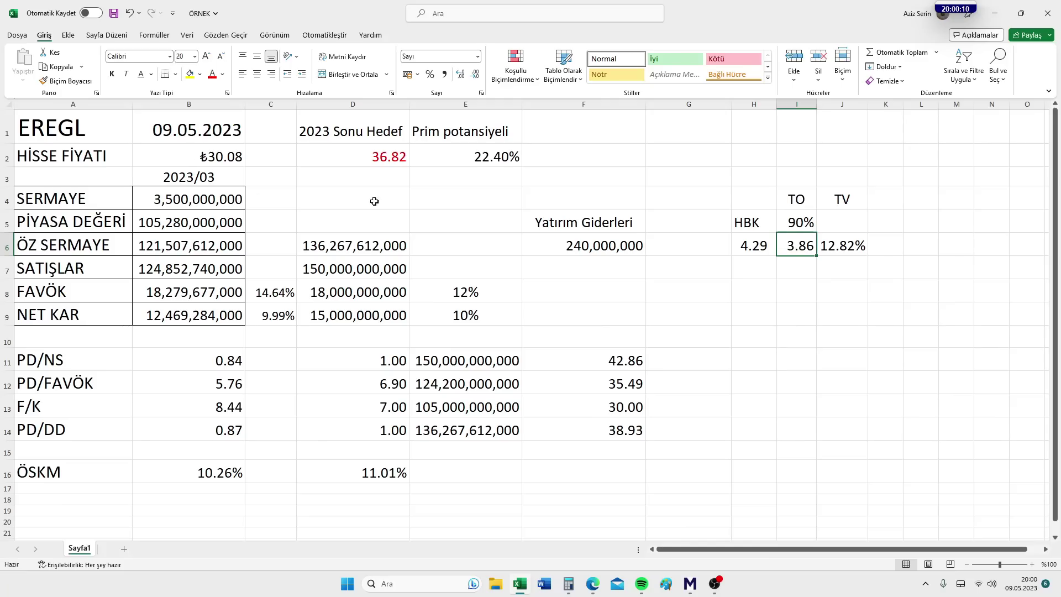
click(832, 248)
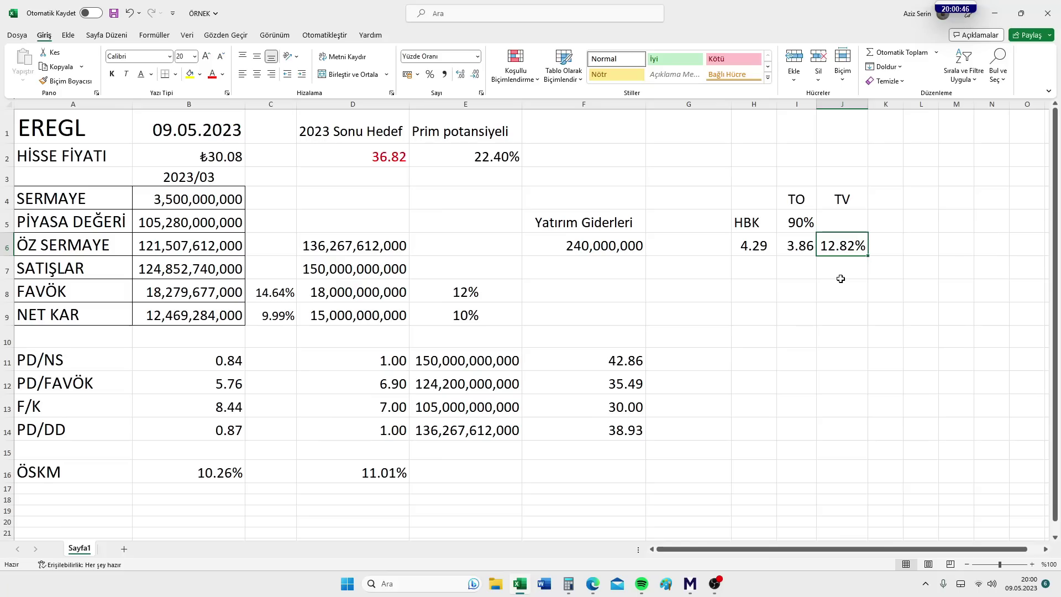
- Check the recording in OBS, switch to the F-Ray page and go from the detailed income statement to EREGL's company summary
mouse_move(716, 585)
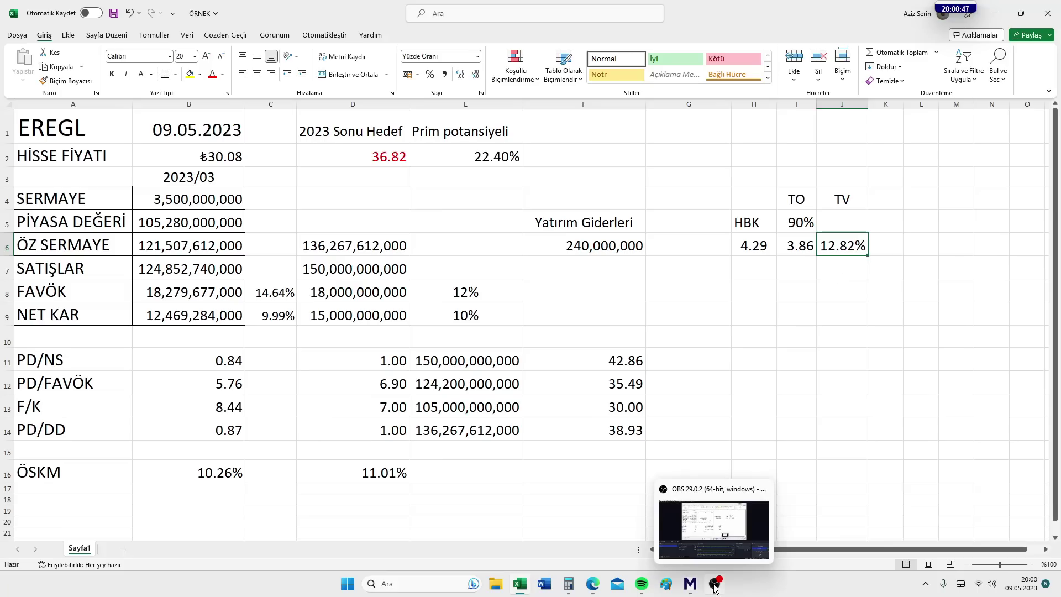
click(739, 521)
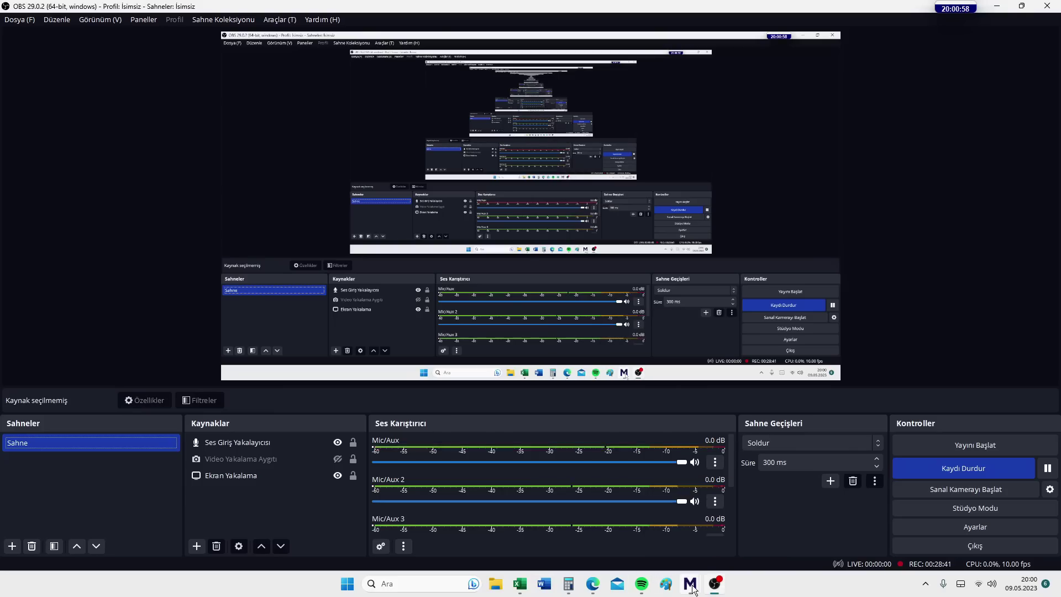
mouse_move(593, 584)
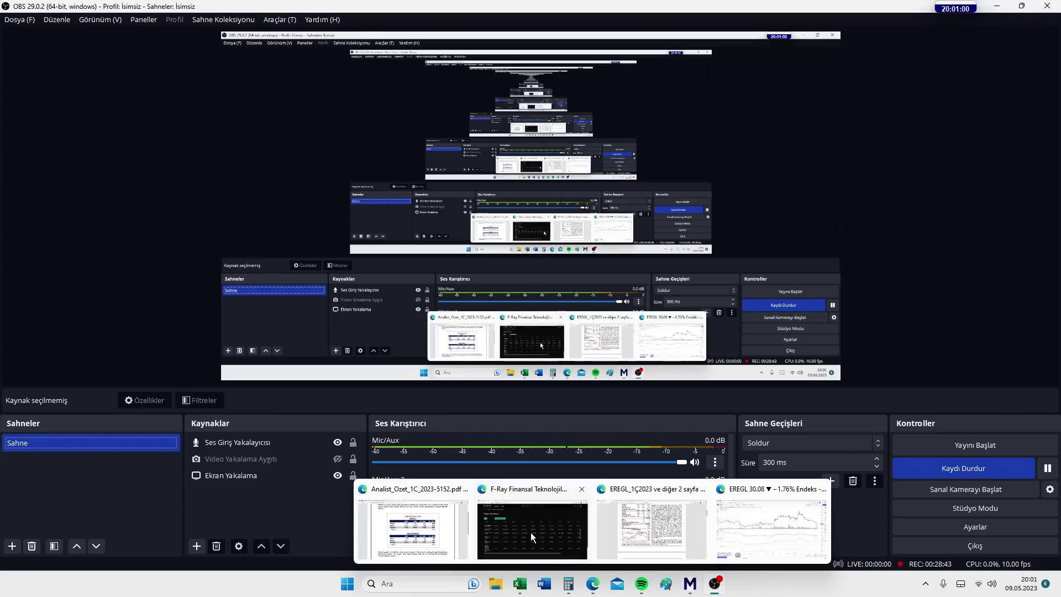
mouse_move(531, 532)
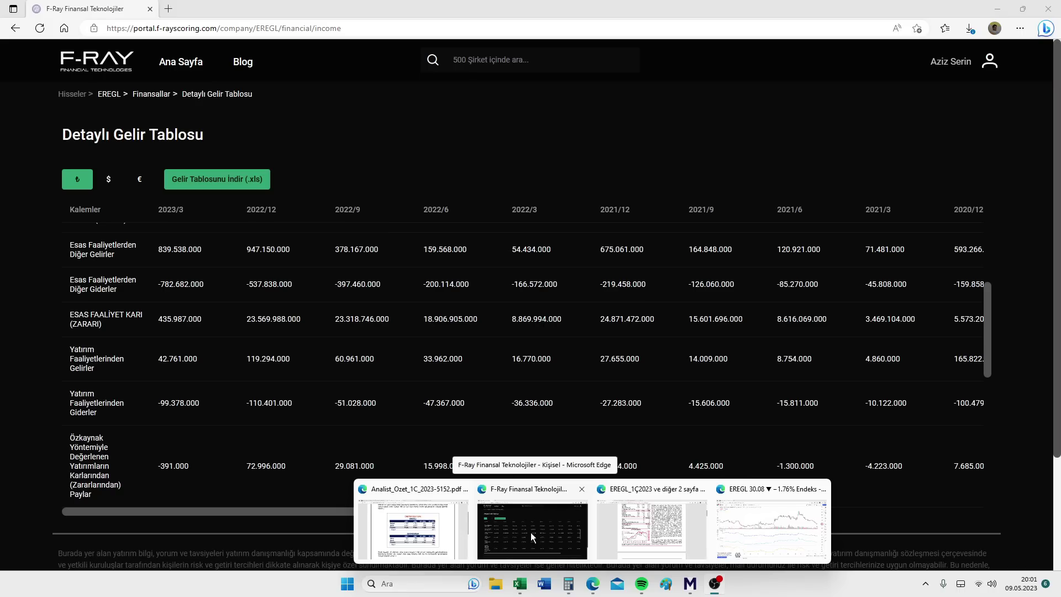
click(530, 532)
scroll(360, 303, up, 5)
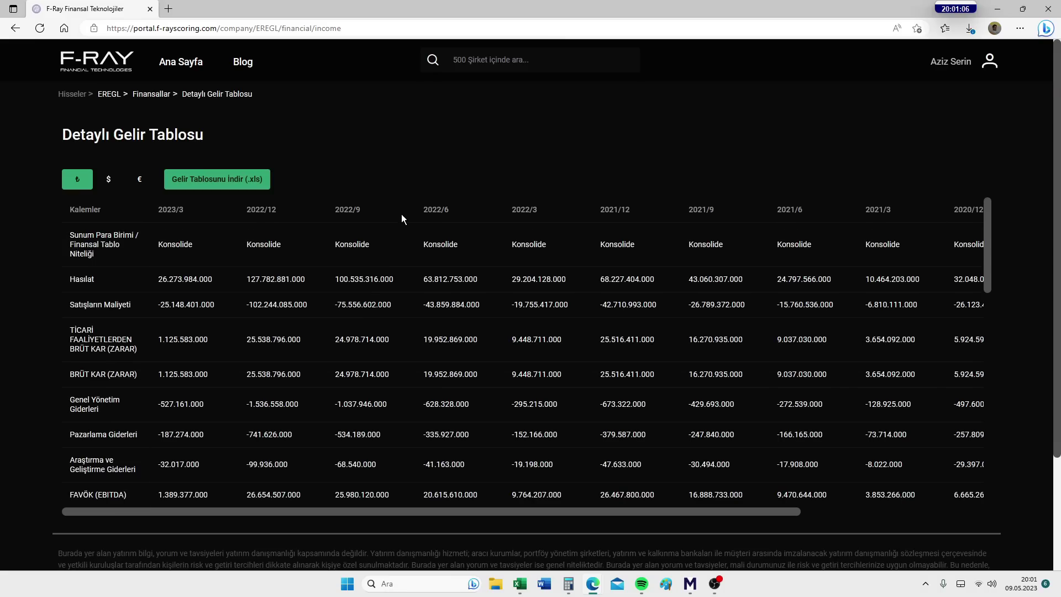
click(113, 95)
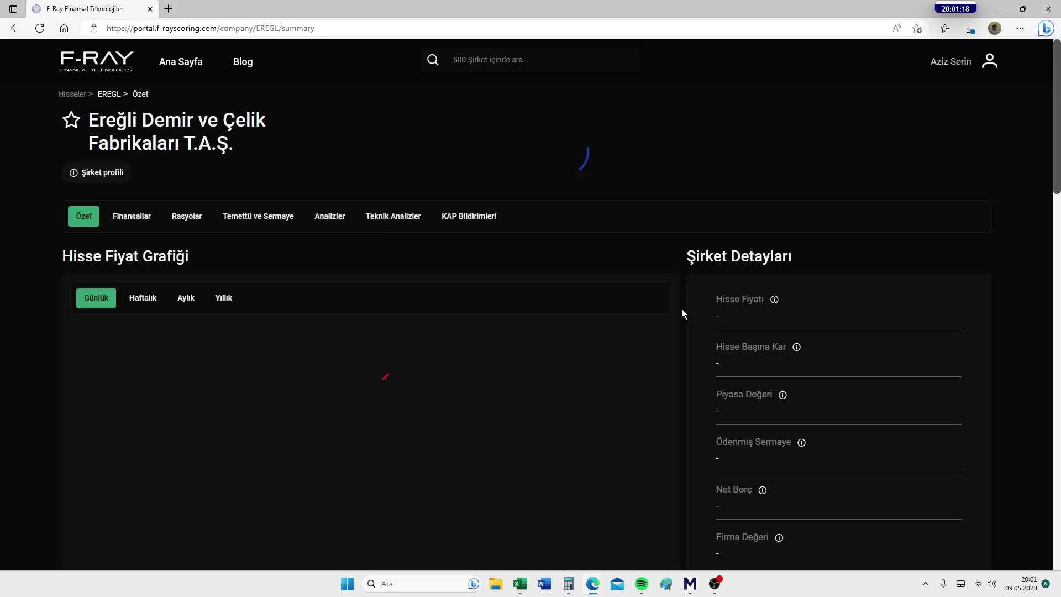